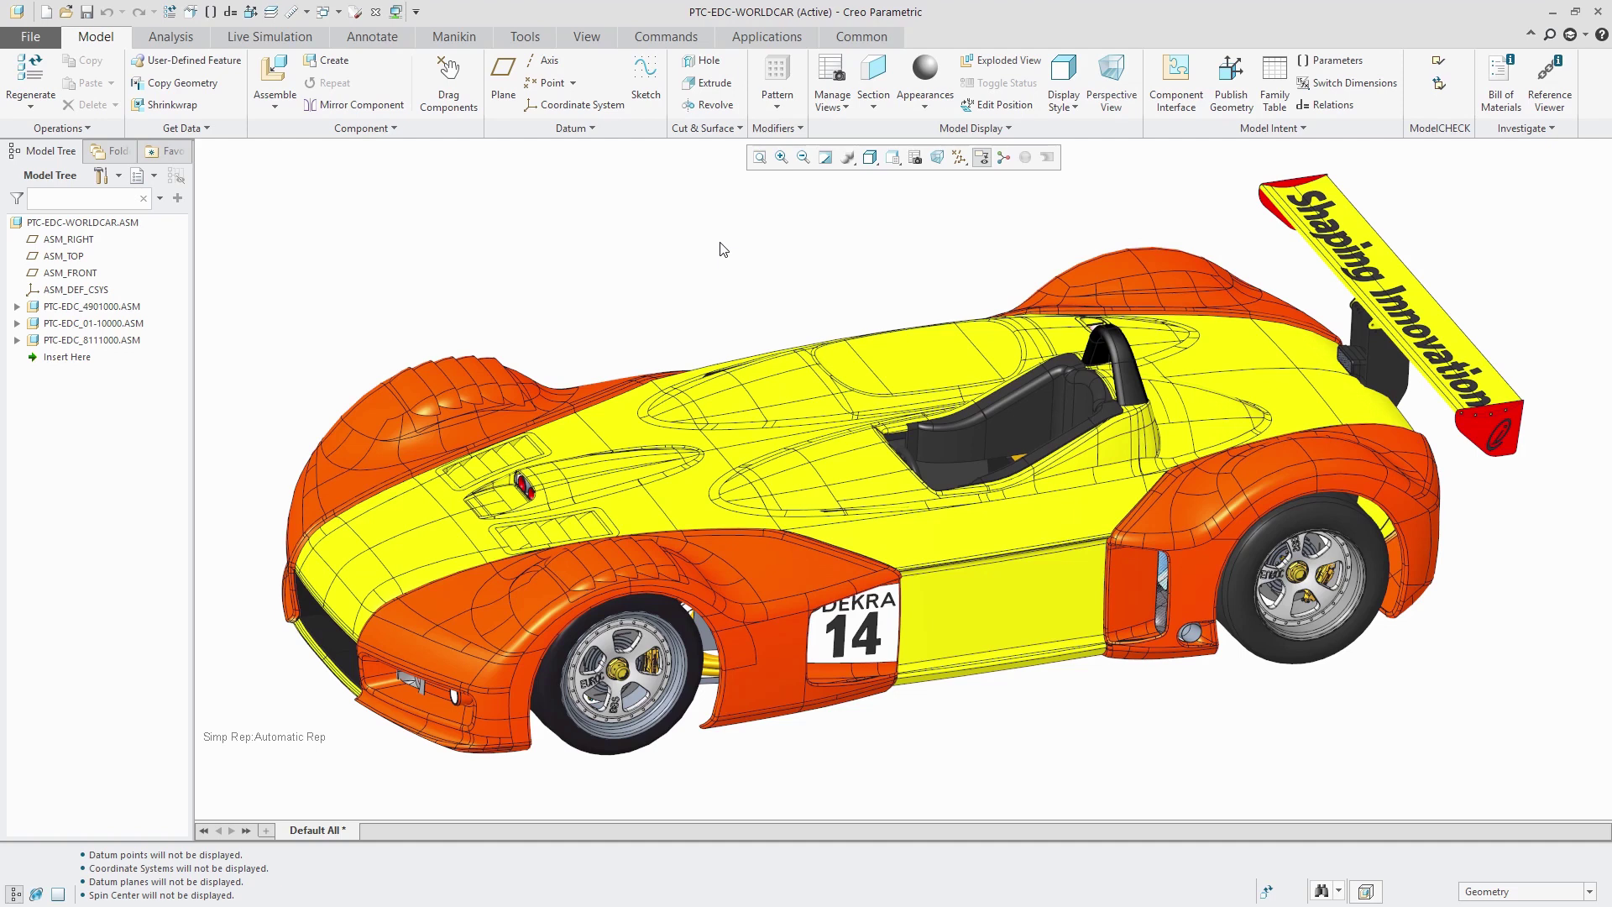
# Step: Open the Find tool and set Look for to Solid Model
pyautogui.click(1323, 894)
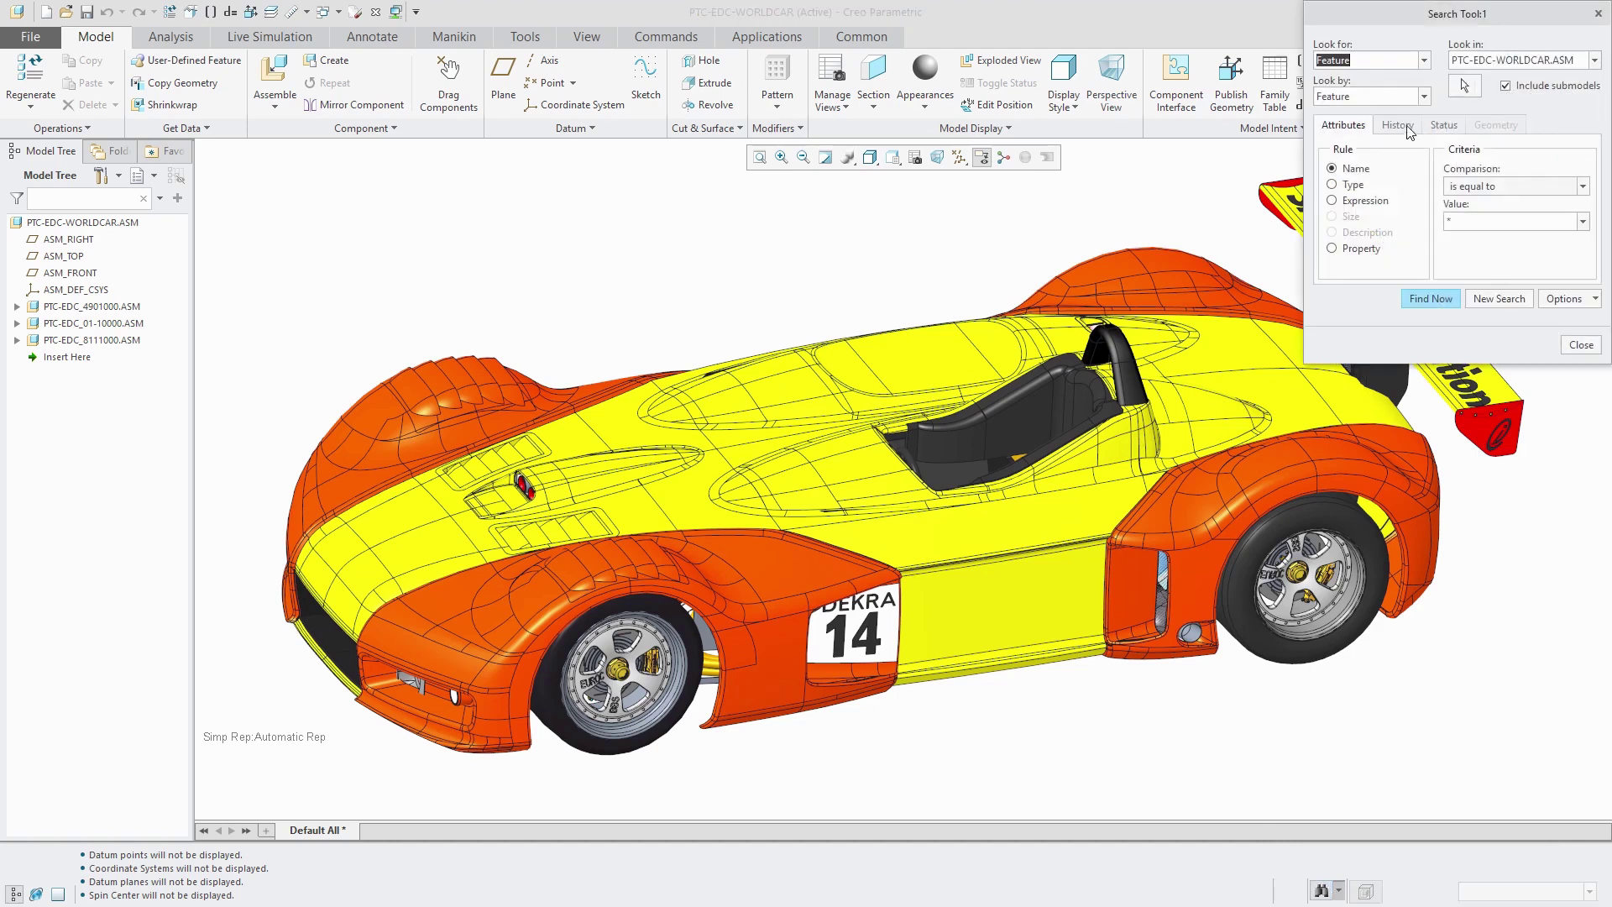
pyautogui.click(1425, 60)
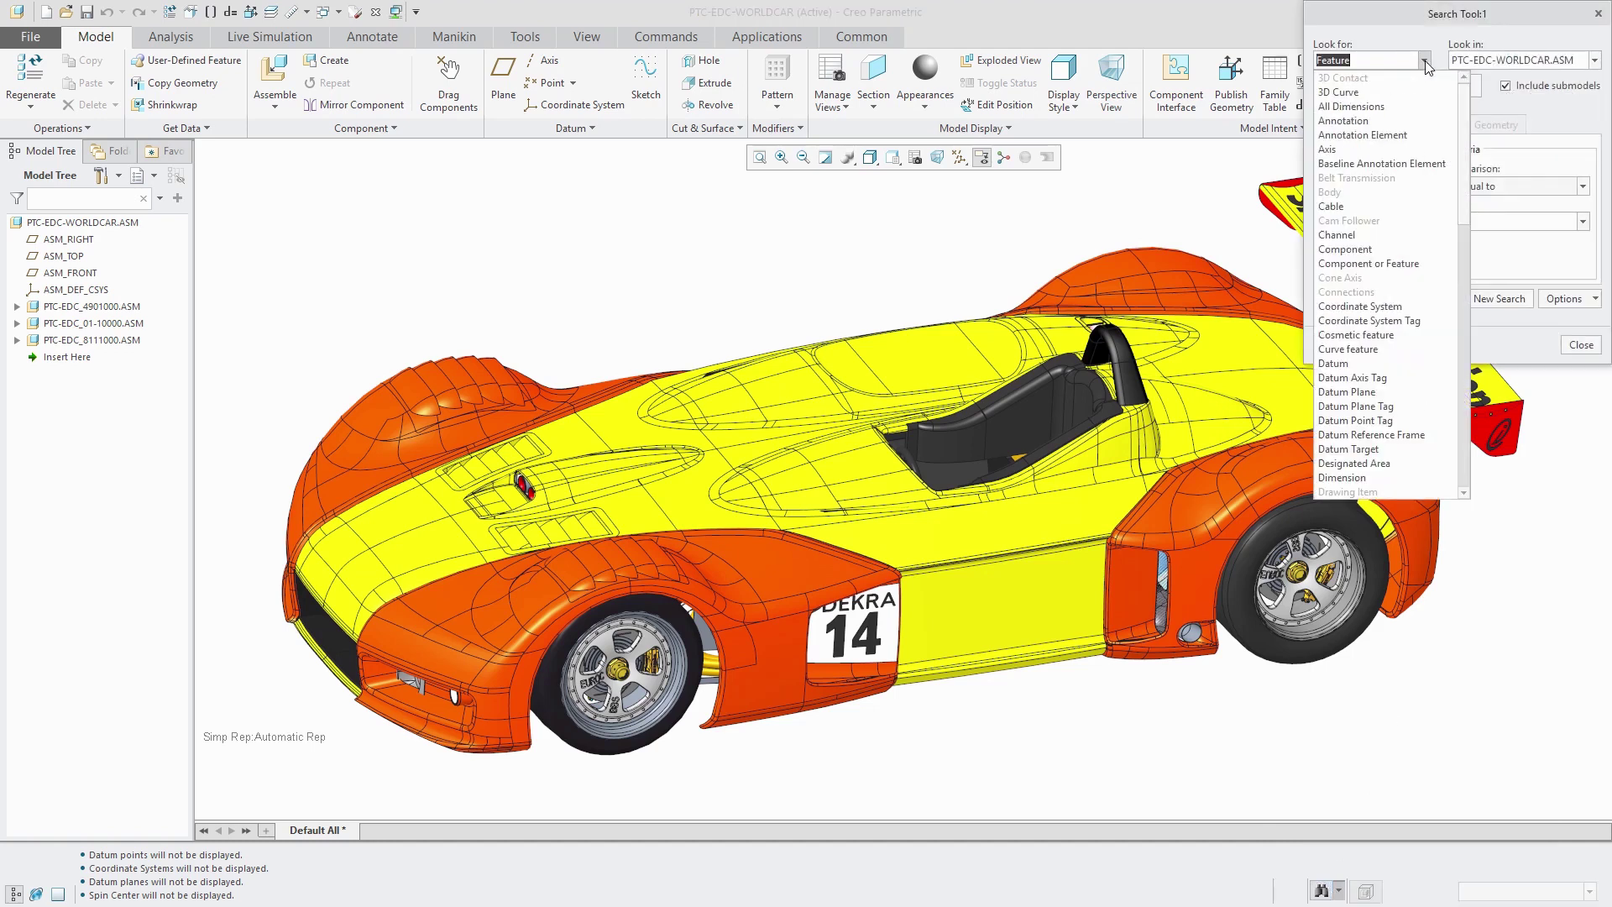
pyautogui.moveTo(1464, 135); pyautogui.dragTo(1461, 395)
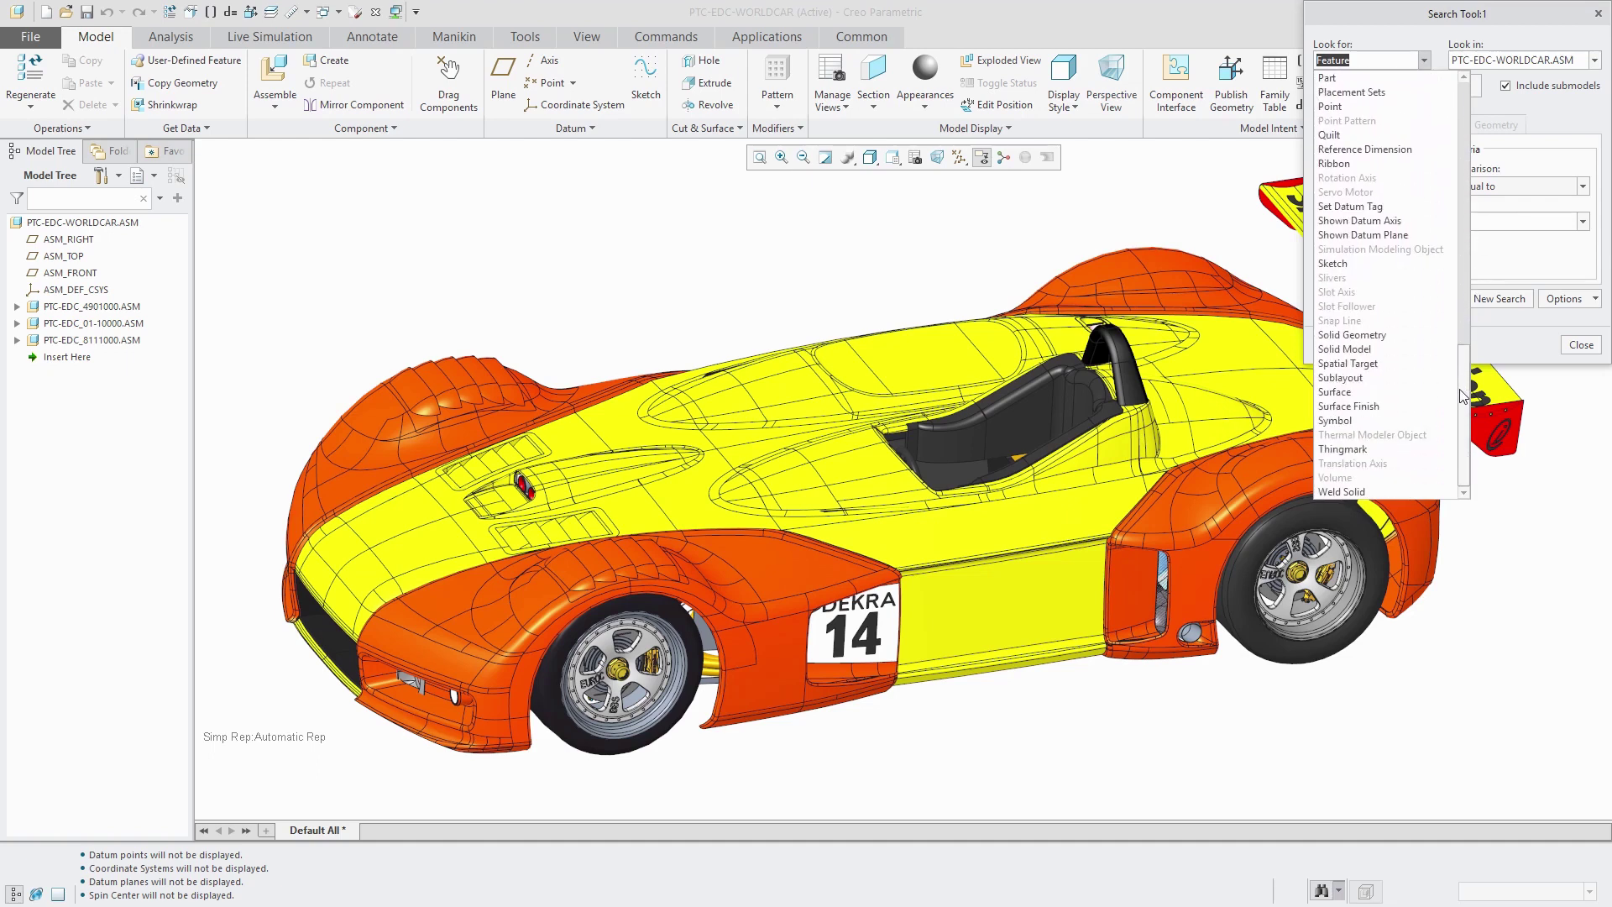
pyautogui.click(1350, 348)
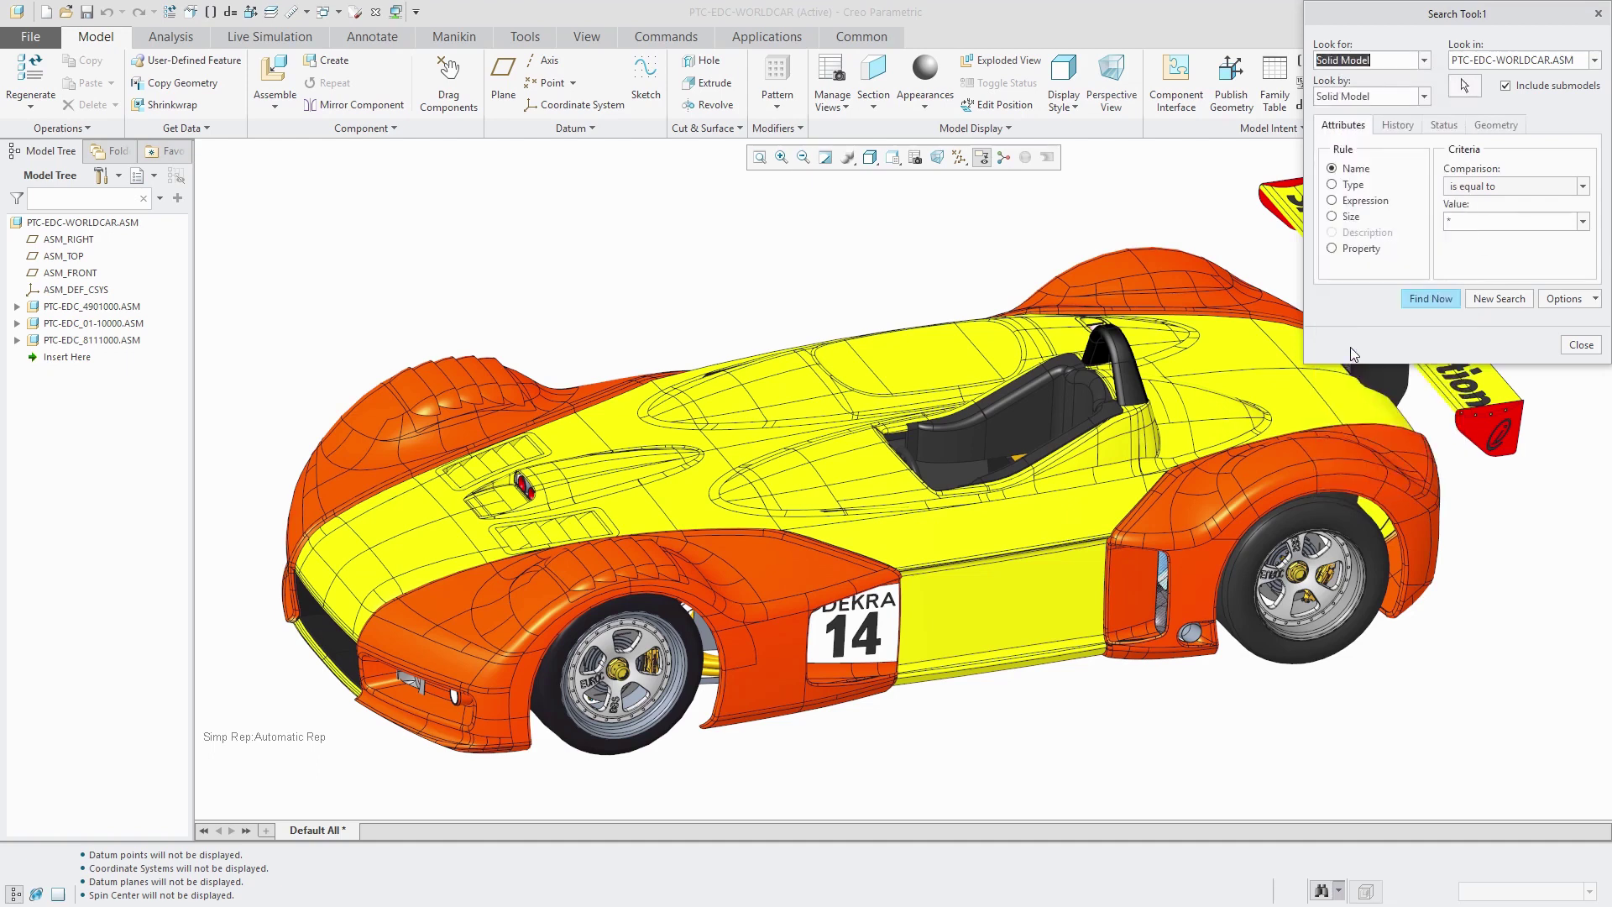
# Step: Filter by absolute Size less than 2.000000 and run the search, finding 893 items
pyautogui.click(1351, 218)
pyautogui.click(1541, 190)
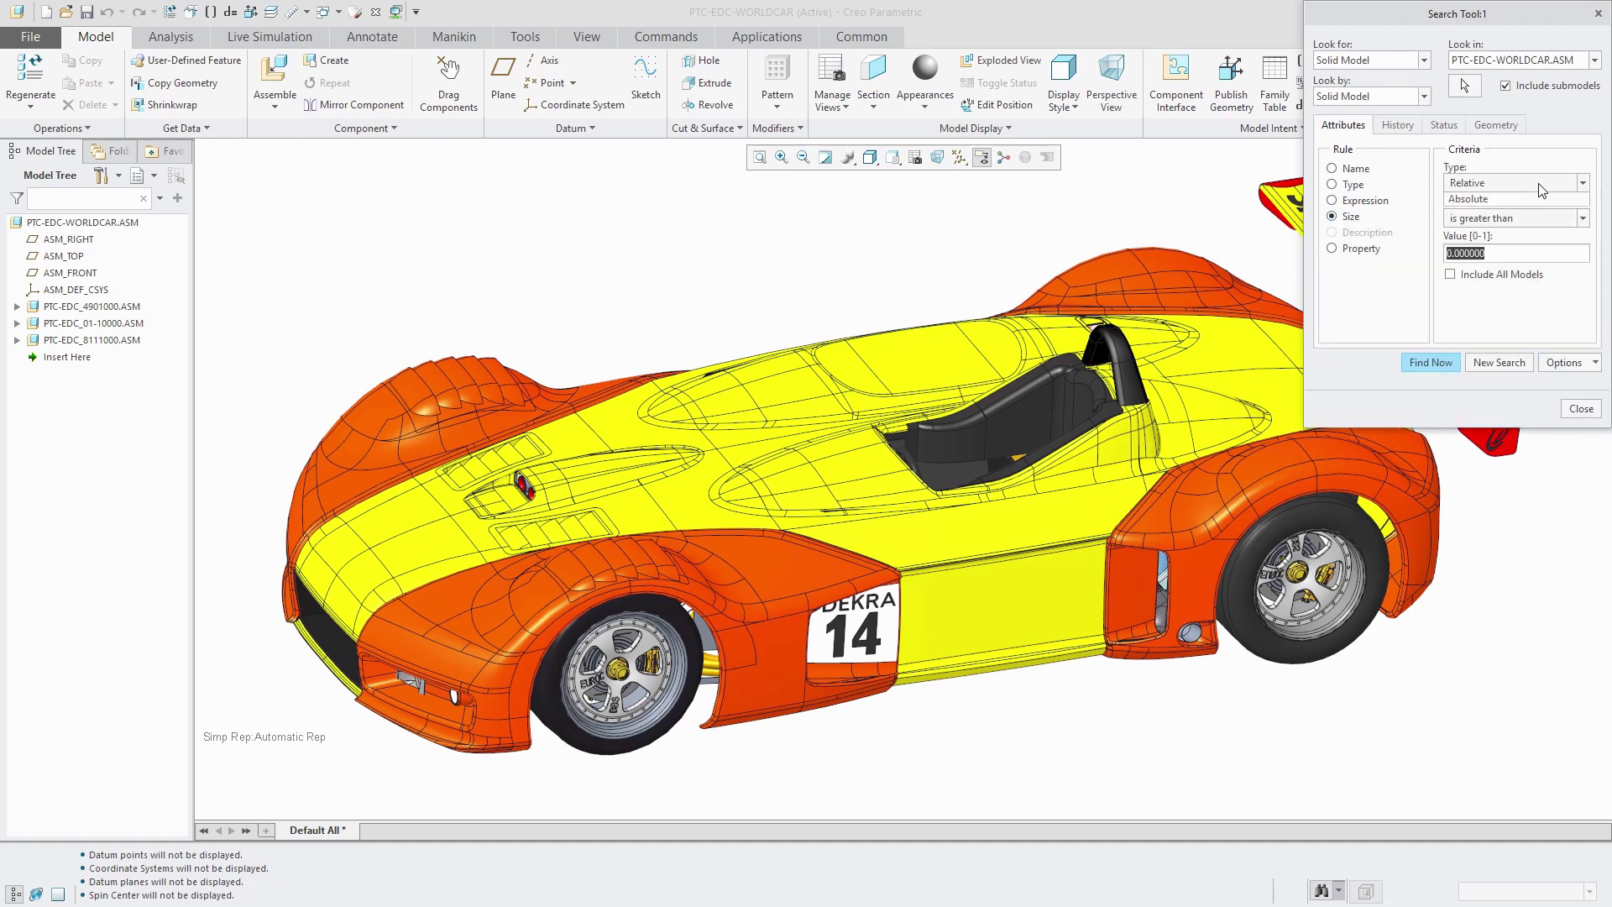
pyautogui.click(1515, 198)
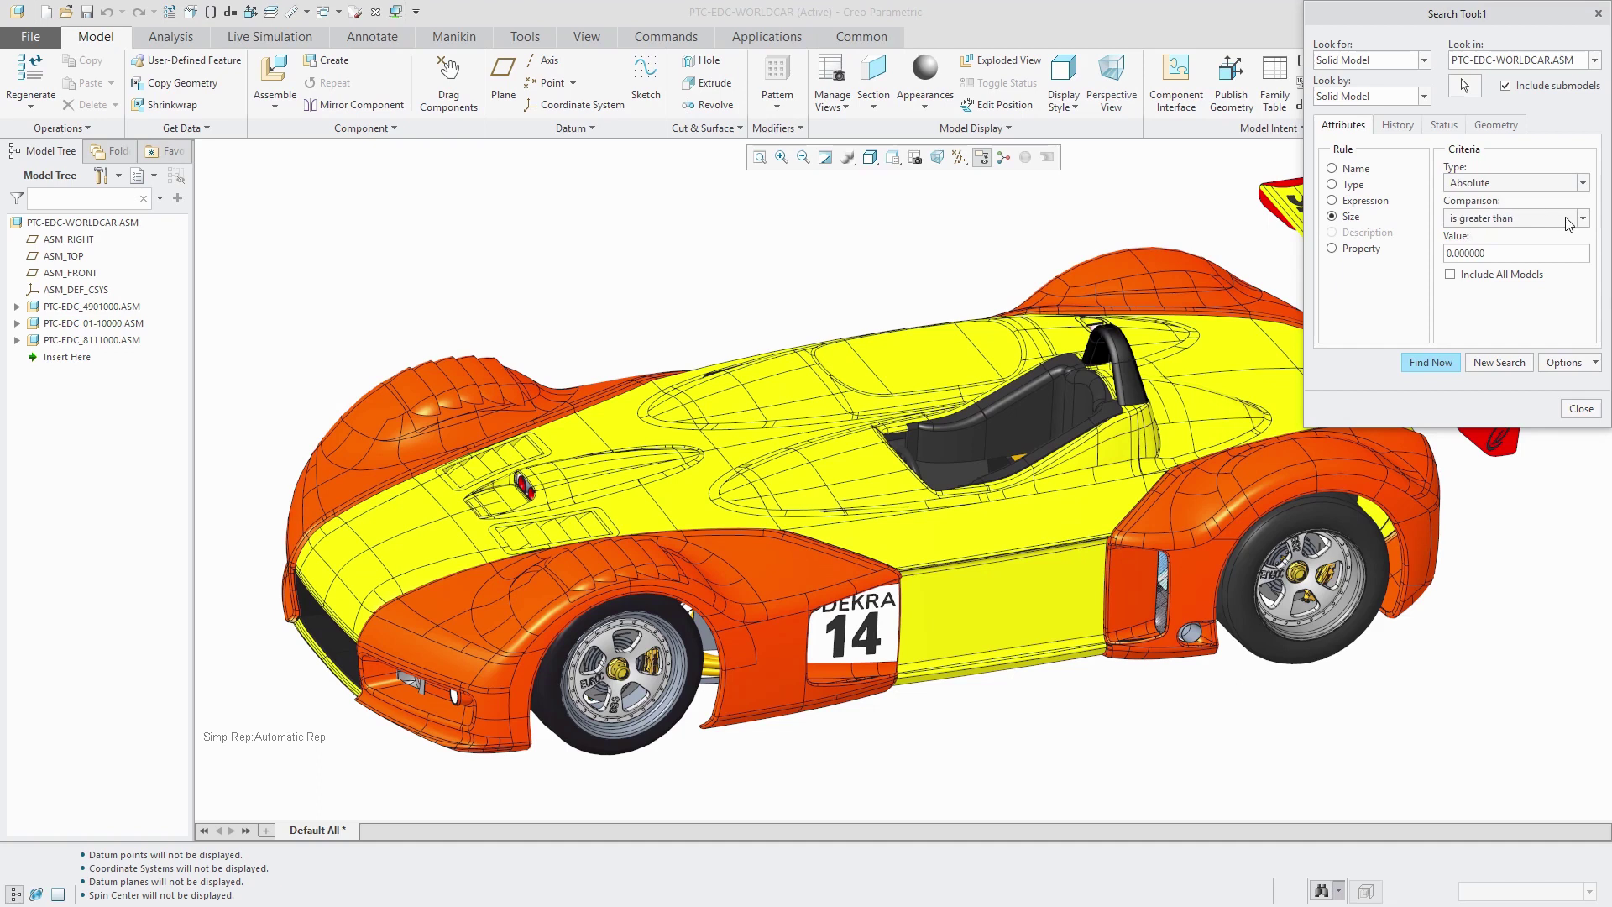
pyautogui.click(1567, 220)
pyautogui.click(1511, 260)
pyautogui.doubleClick(1491, 251)
pyautogui.write('2.000000')
pyautogui.click(1438, 365)
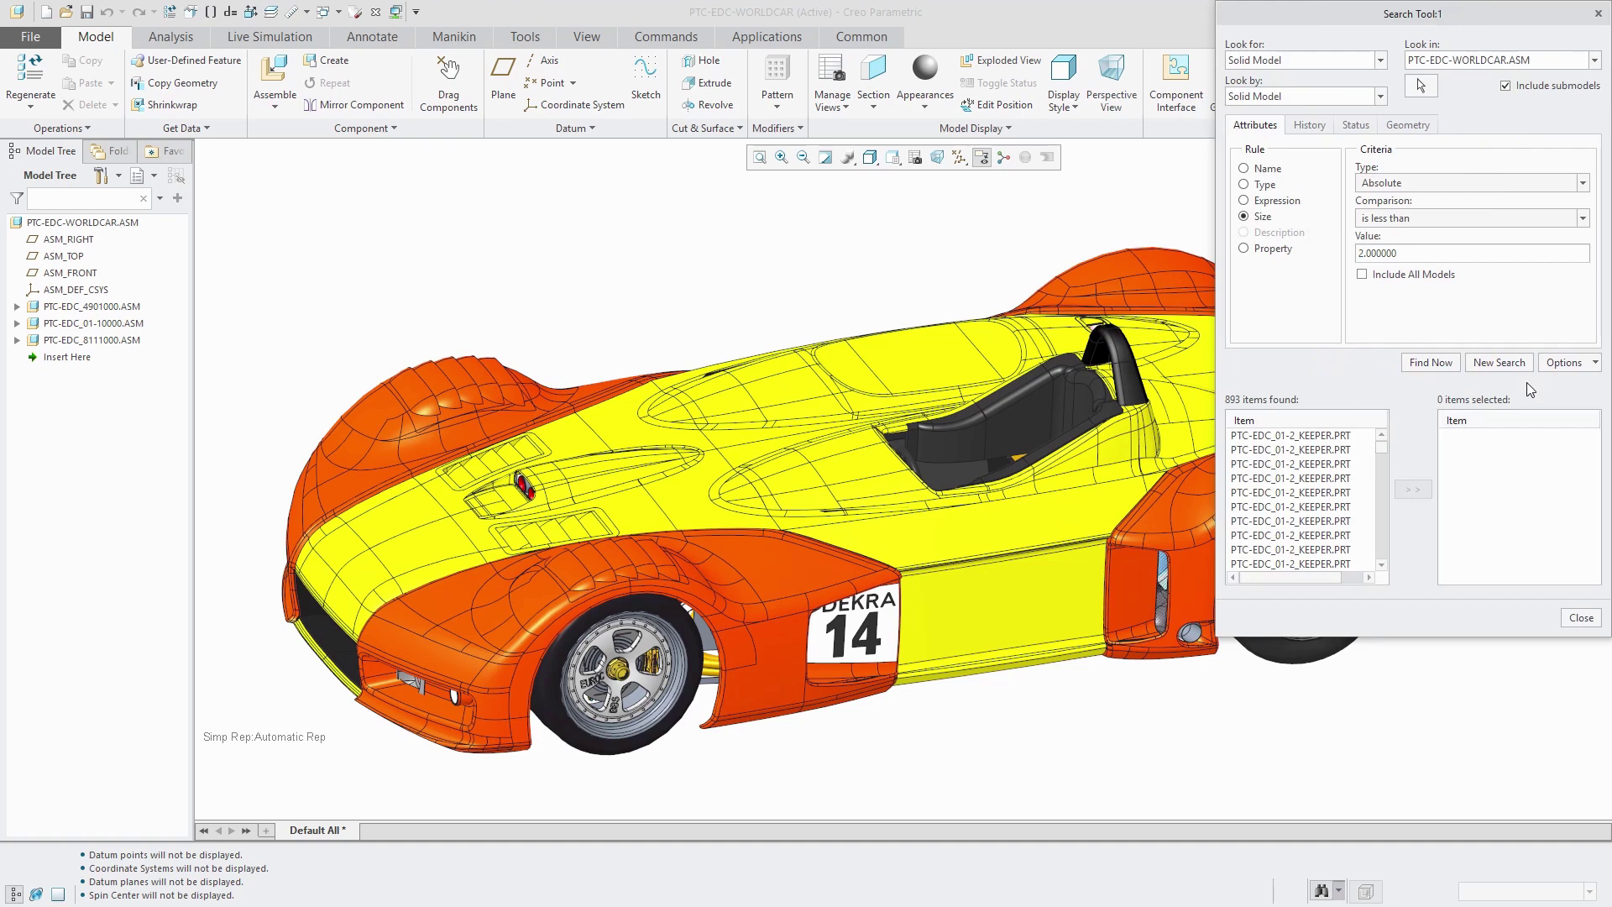
# Step: Save the size query as the propagated layer SMALL_COMPONENTS, then close the Search Tool
pyautogui.click(1585, 369)
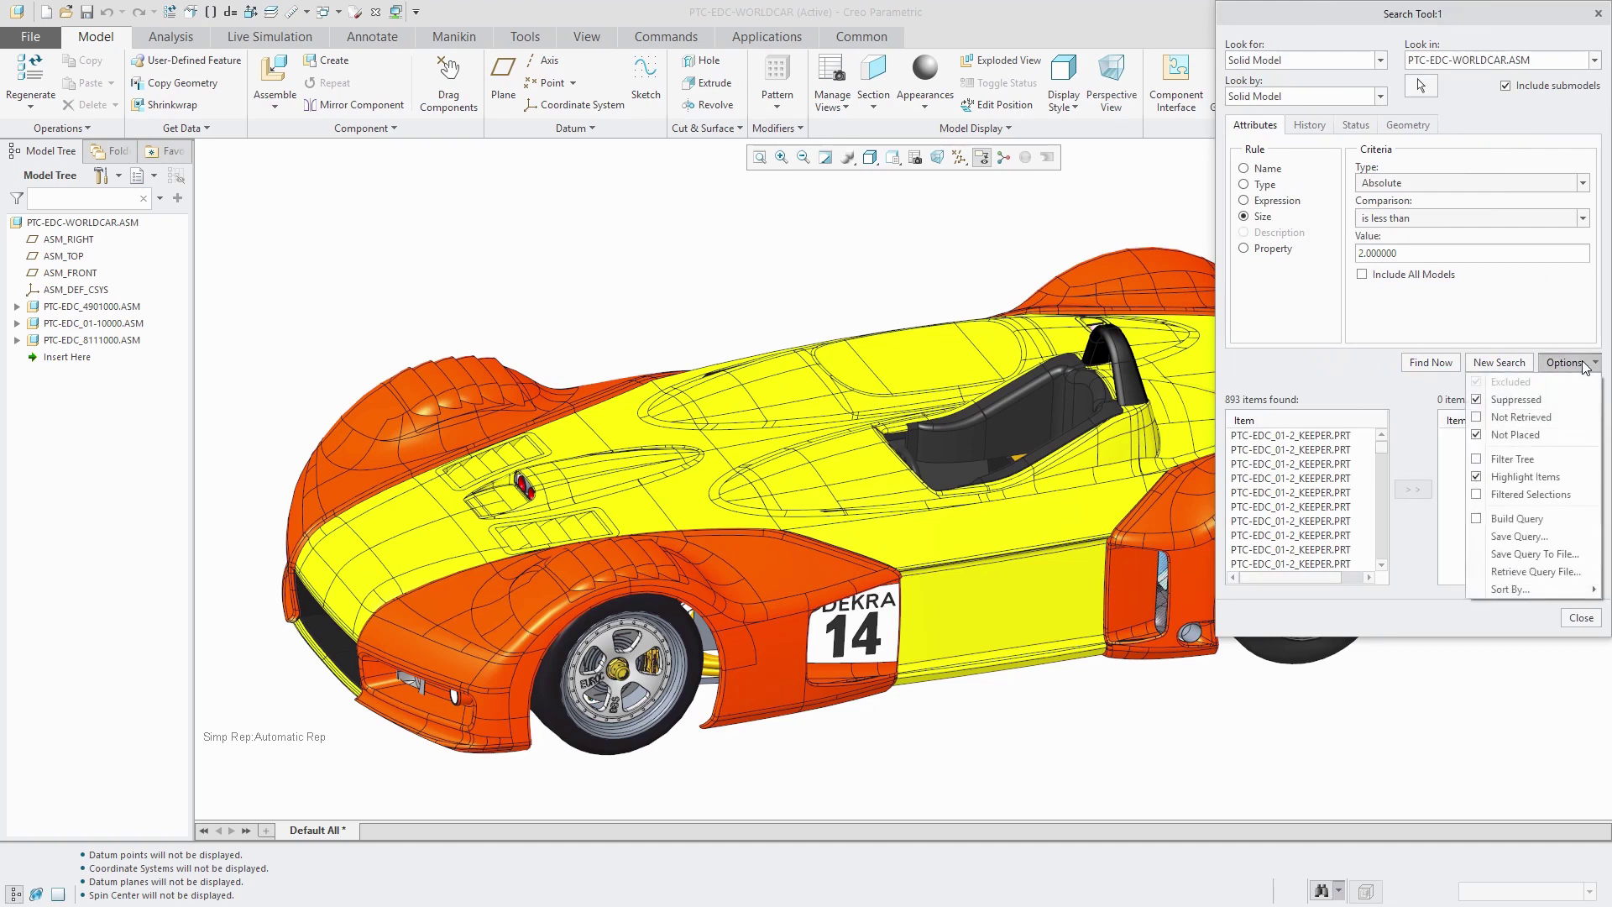
pyautogui.click(1545, 537)
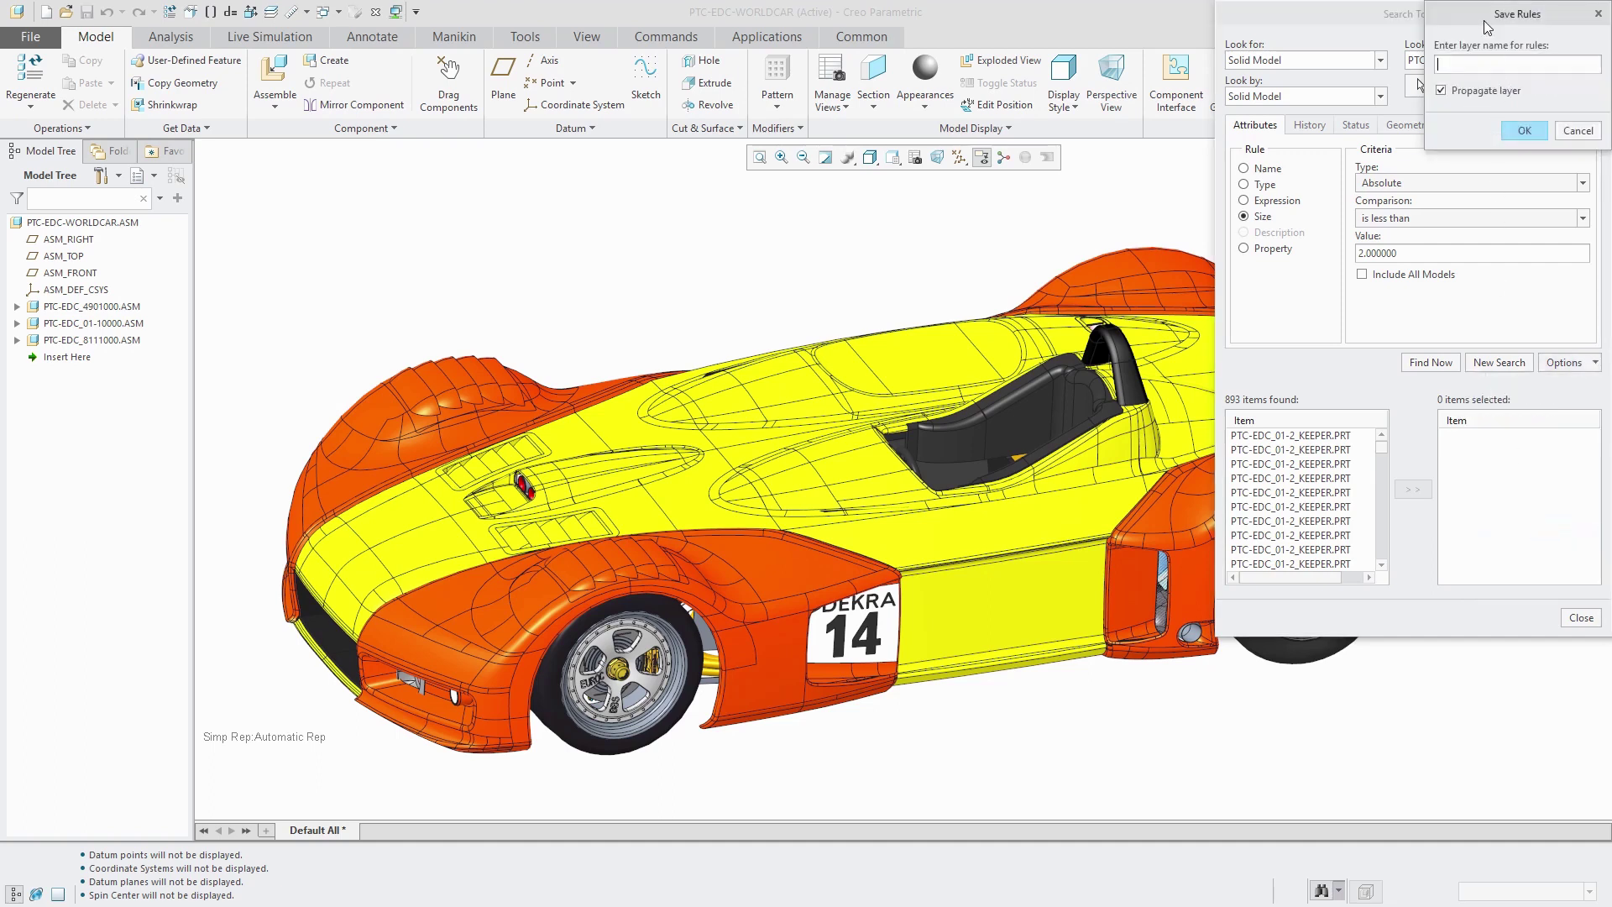
pyautogui.moveTo(1487, 27); pyautogui.dragTo(778, 224)
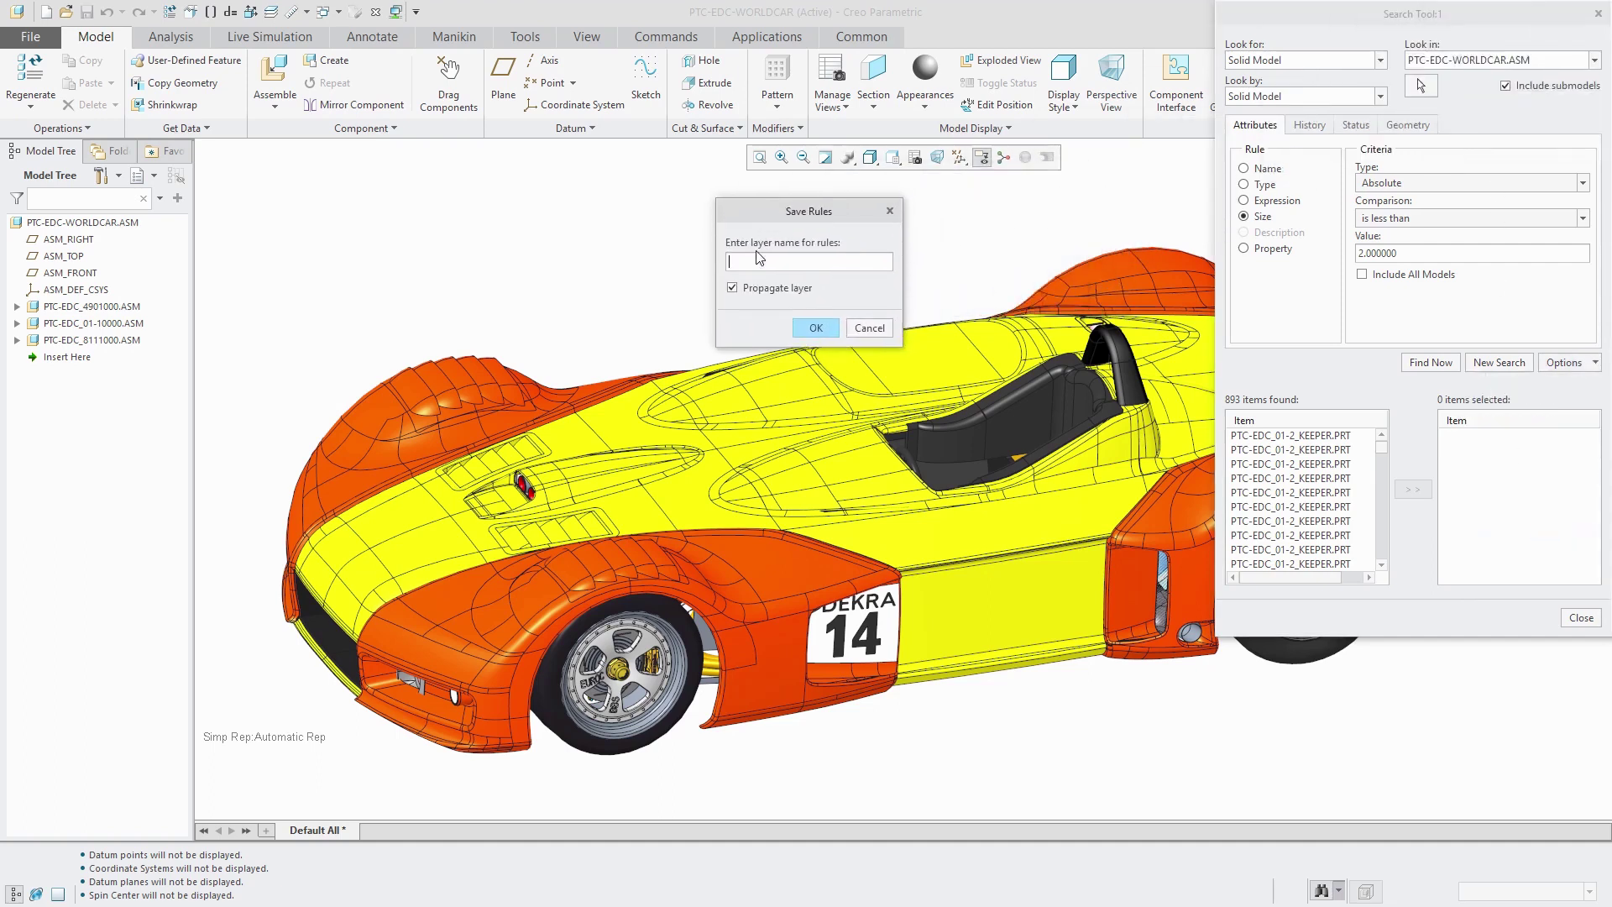
pyautogui.write('SMALL_COMPONENTS')
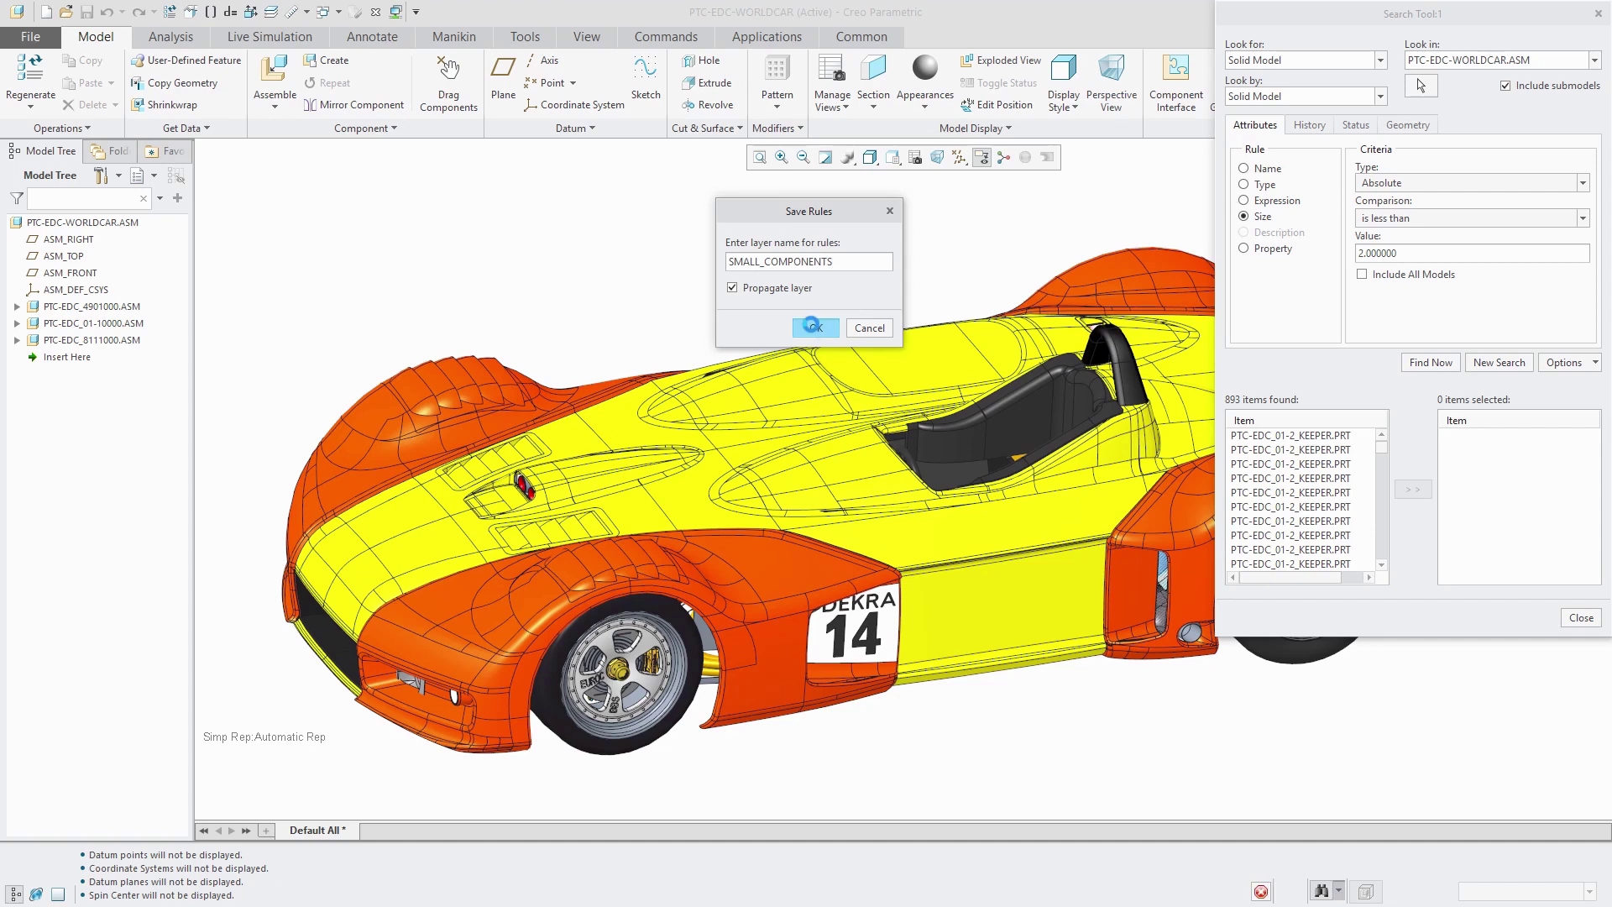
pyautogui.click(815, 328)
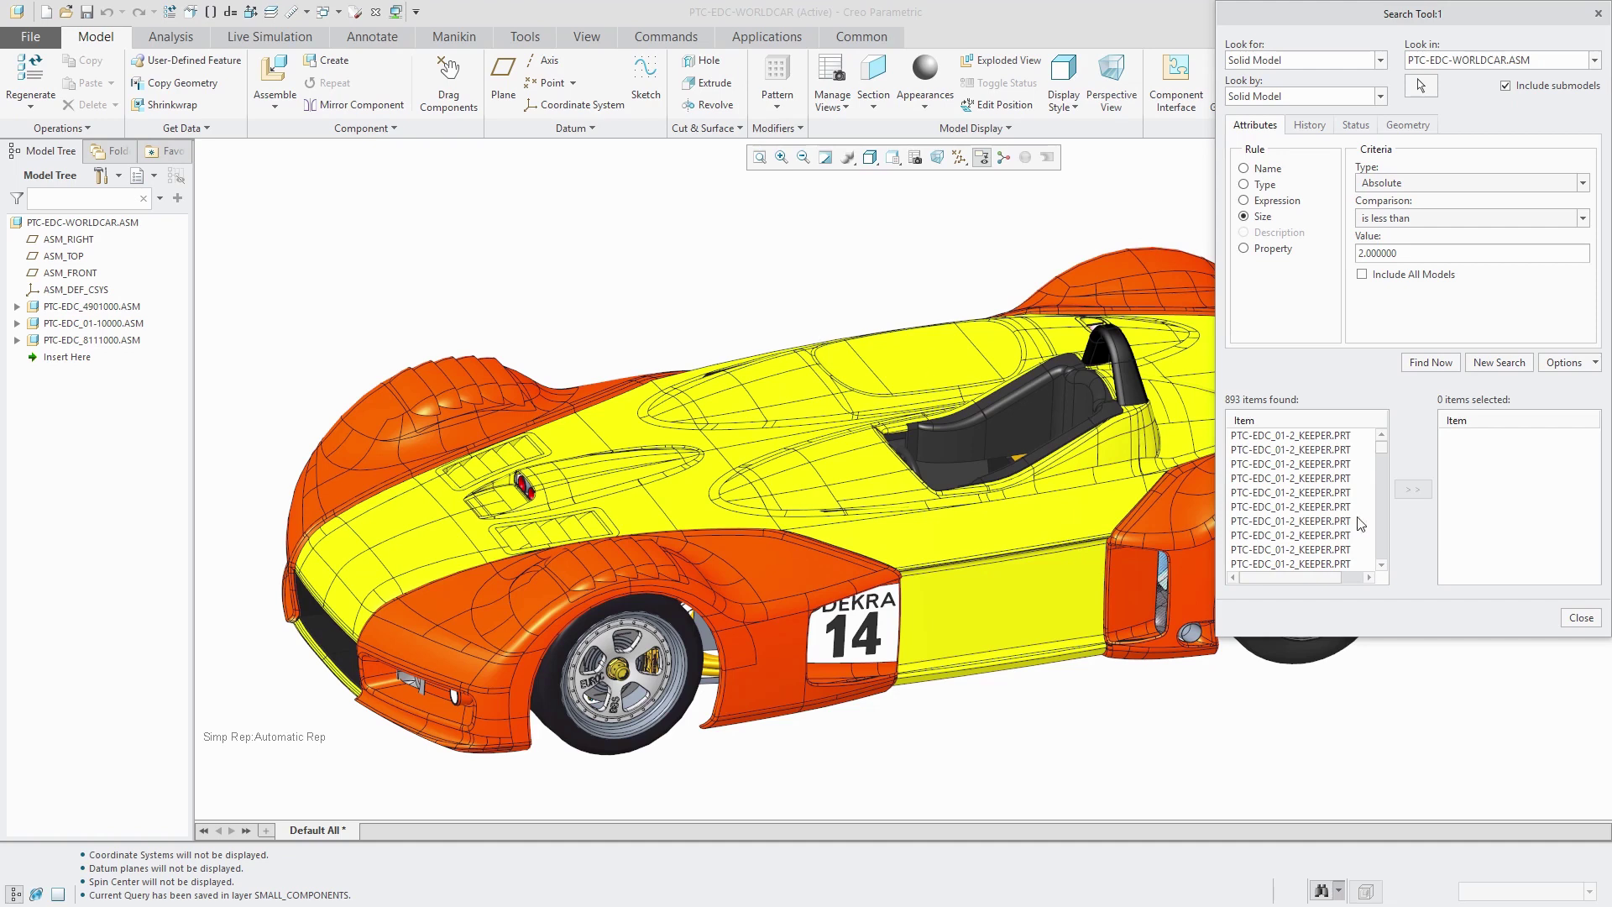
pyautogui.click(1581, 618)
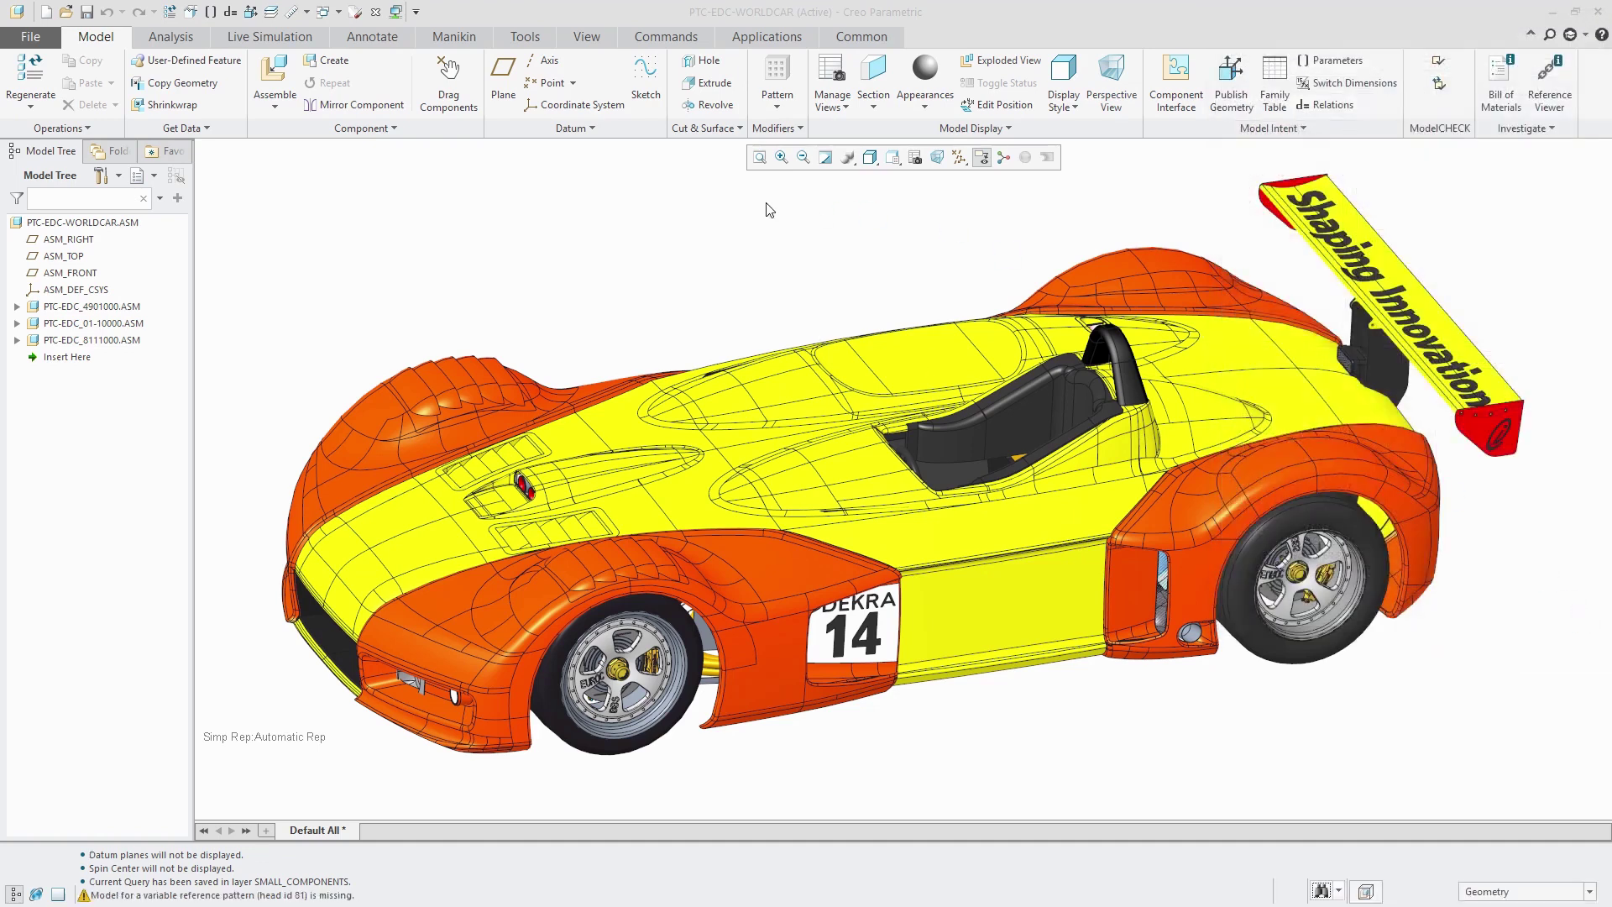
# Step: Enlarge the Layers list and expand SMALL_COMPONENTS to highlight its WORLDCAR members green
pyautogui.click(271, 11)
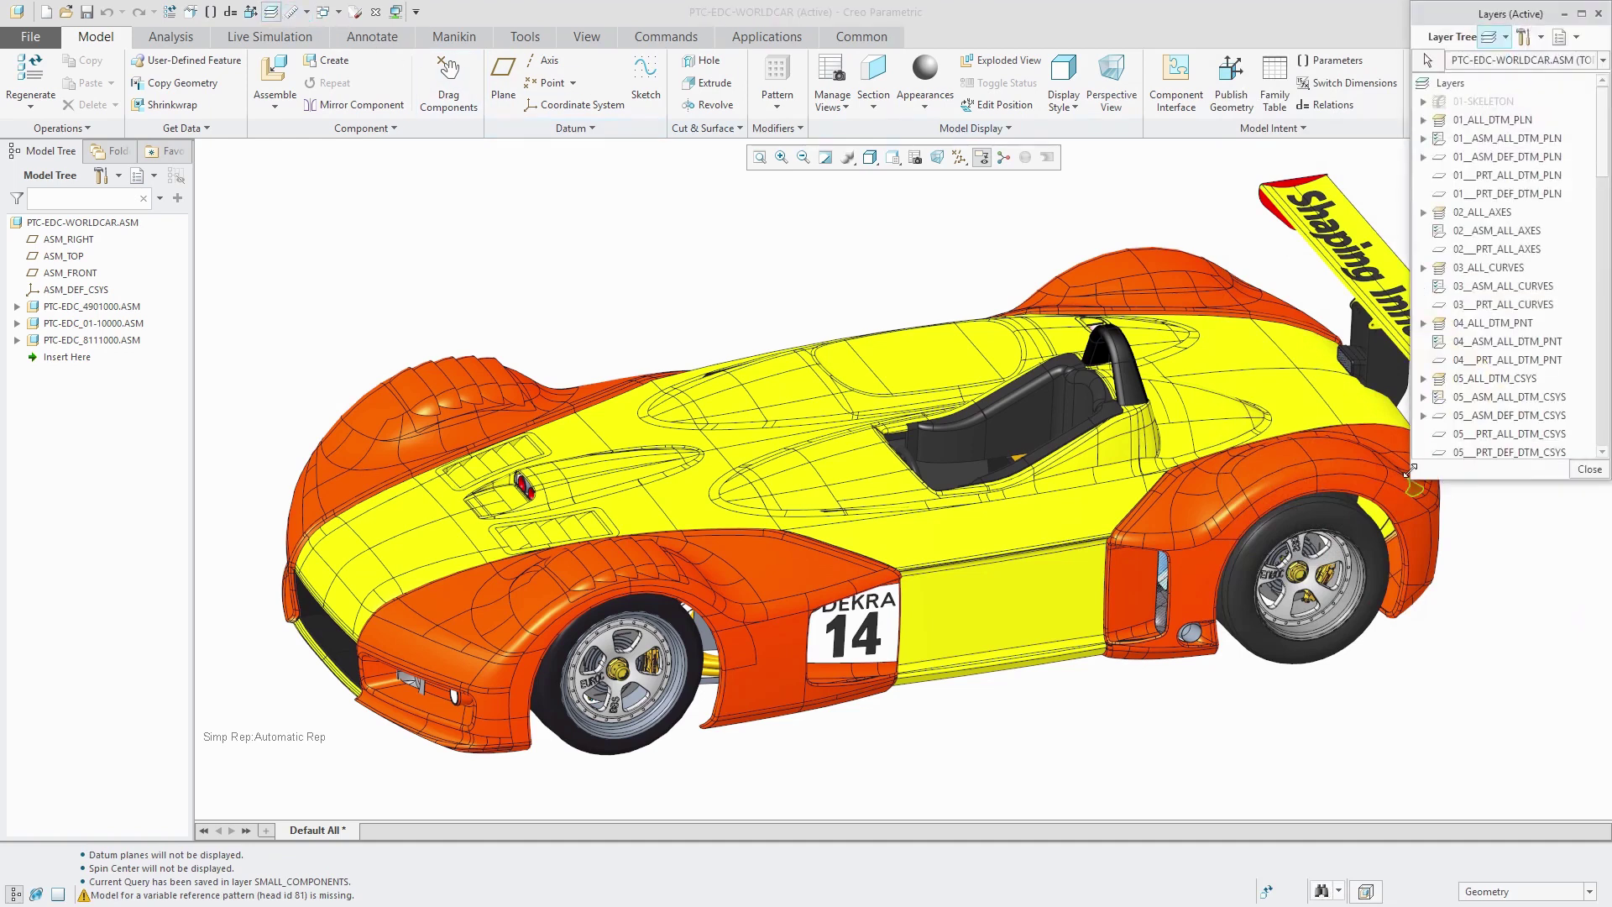
pyautogui.moveTo(1411, 477); pyautogui.dragTo(1201, 713)
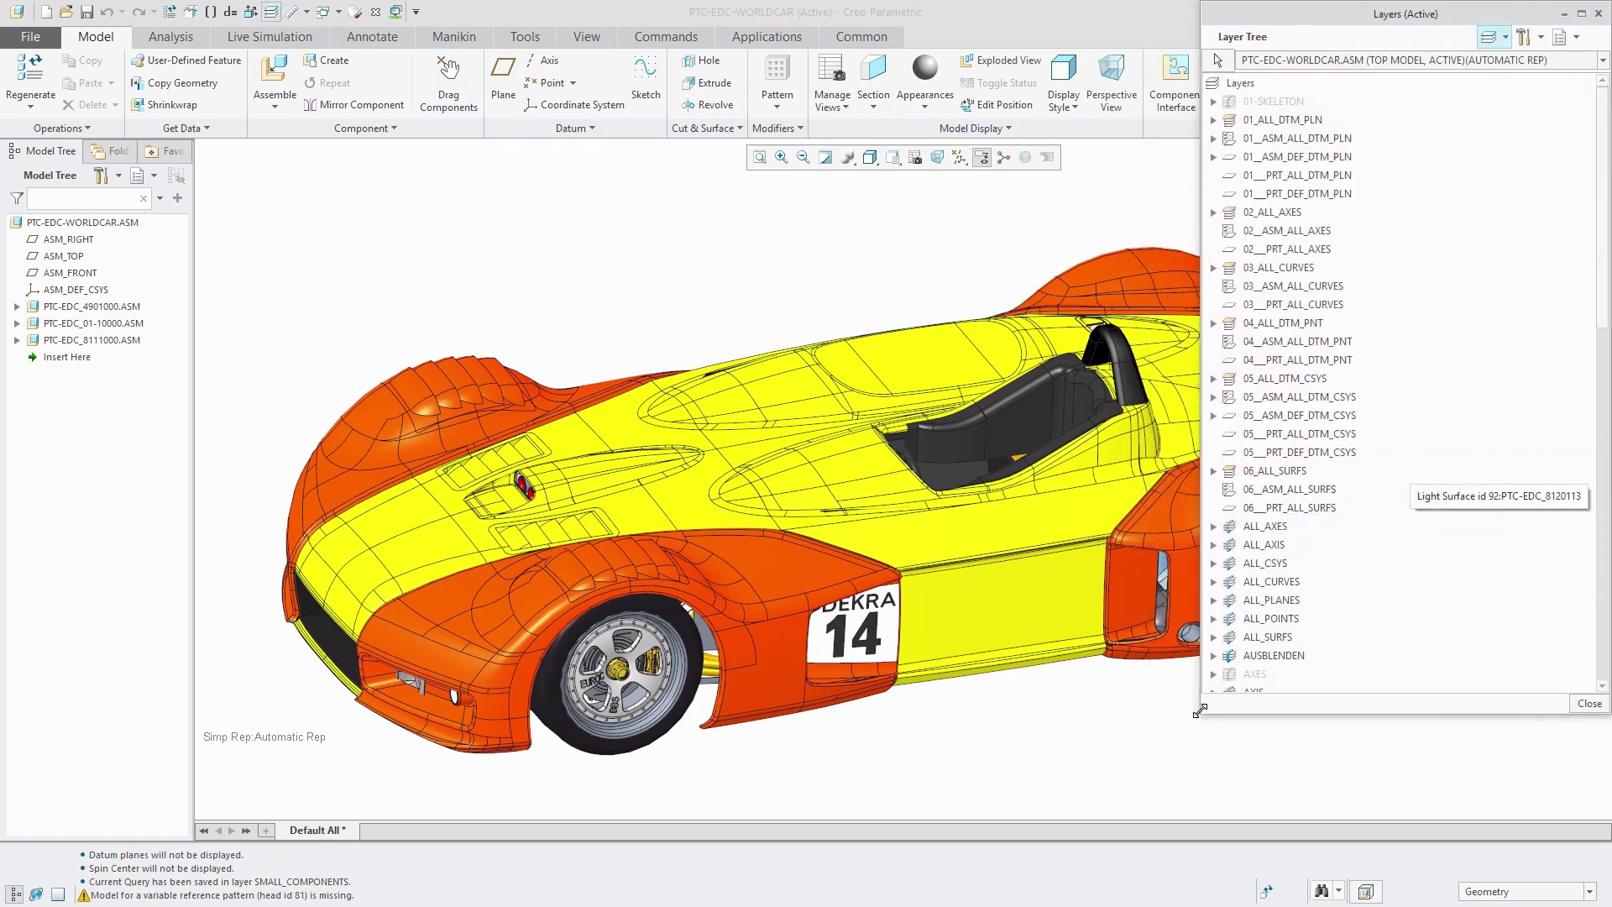
pyautogui.moveTo(1602, 277); pyautogui.dragTo(1566, 701)
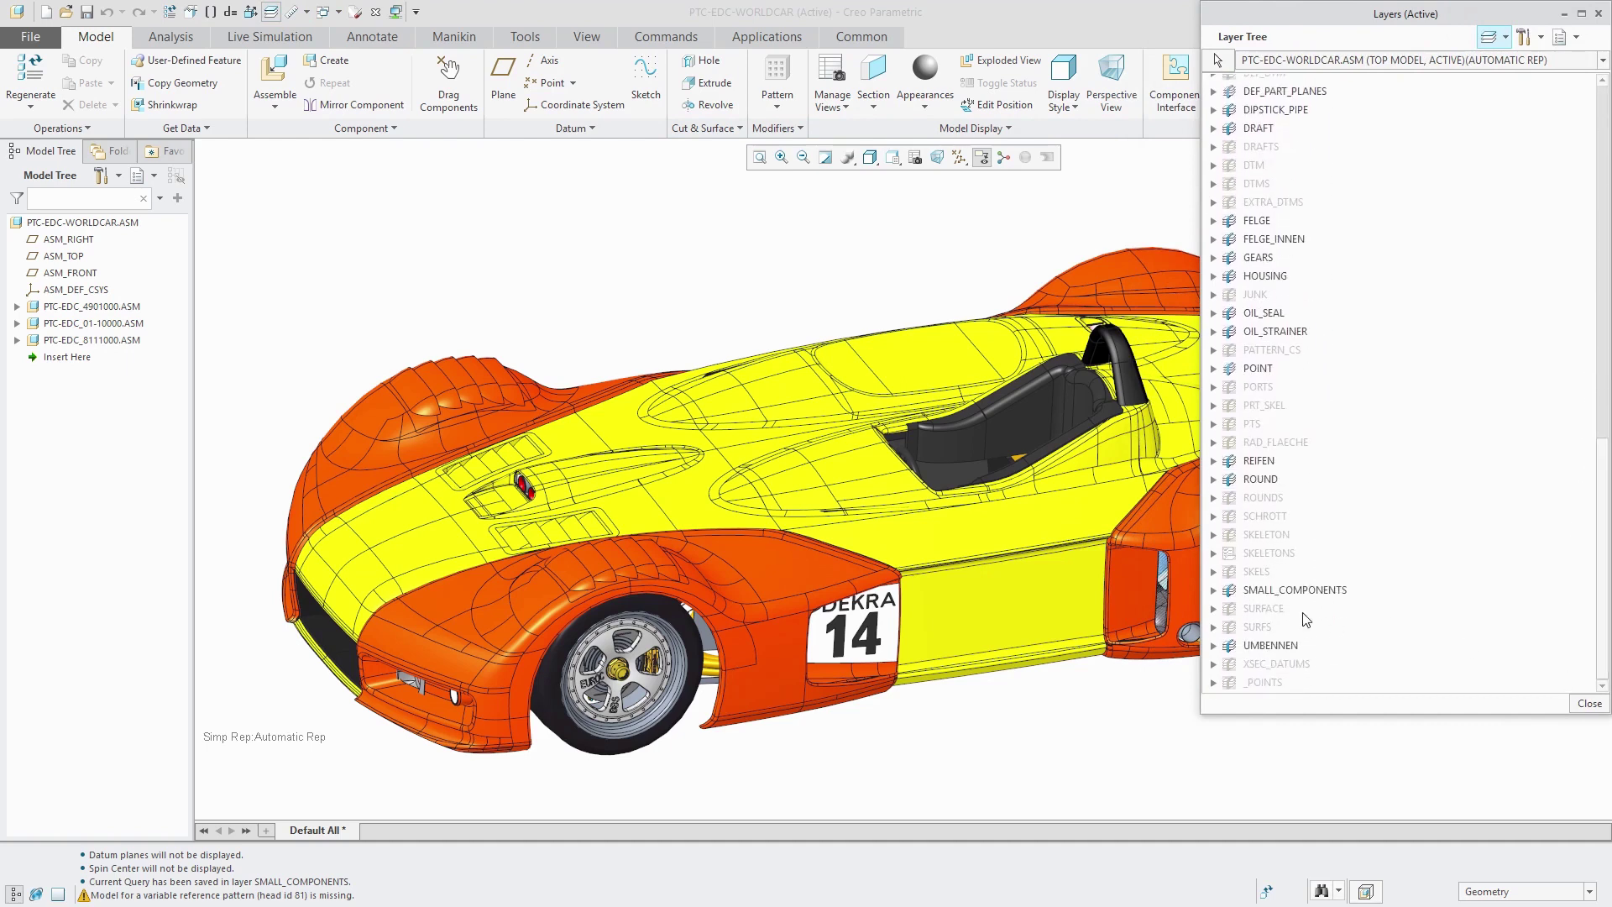
pyautogui.click(1213, 590)
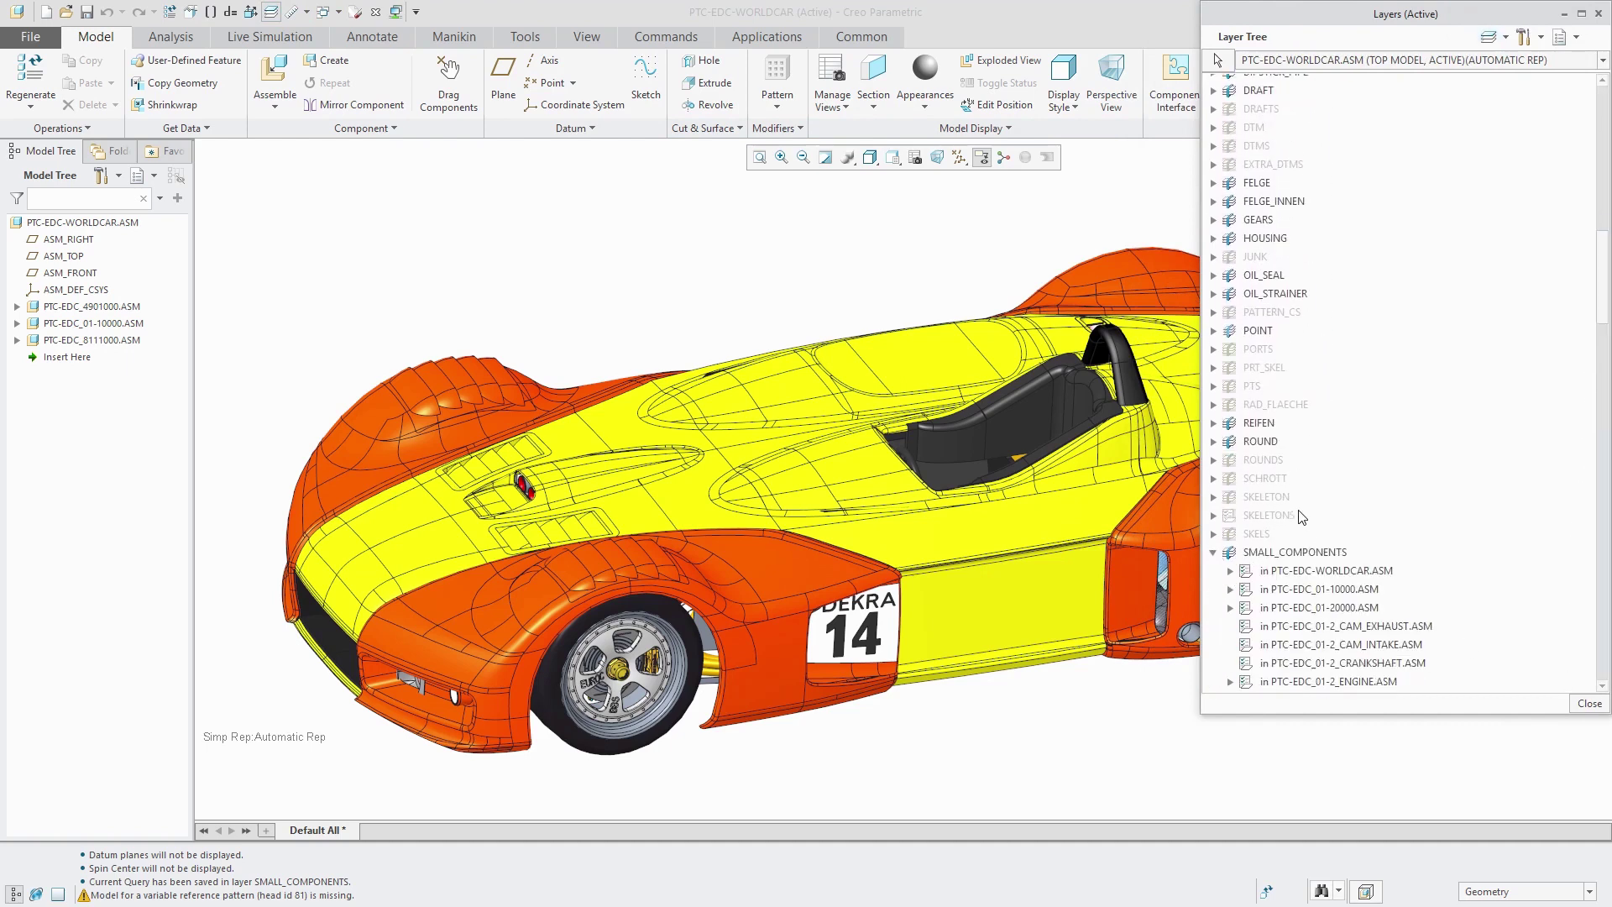
pyautogui.click(1316, 571)
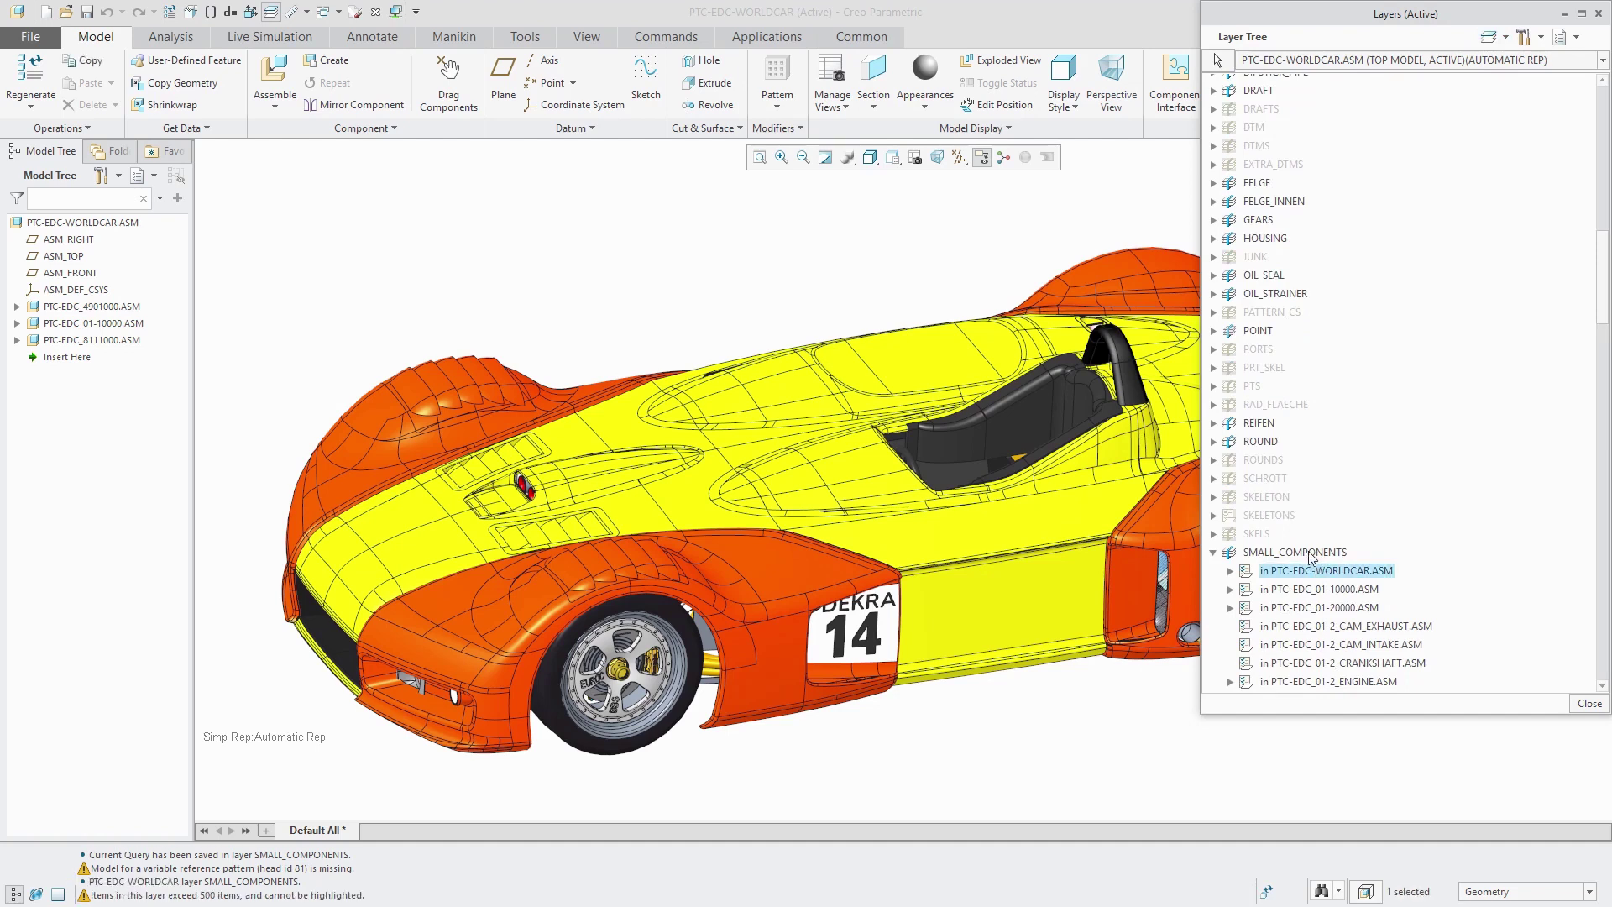
pyautogui.click(1310, 553)
pyautogui.rightClick(1309, 554)
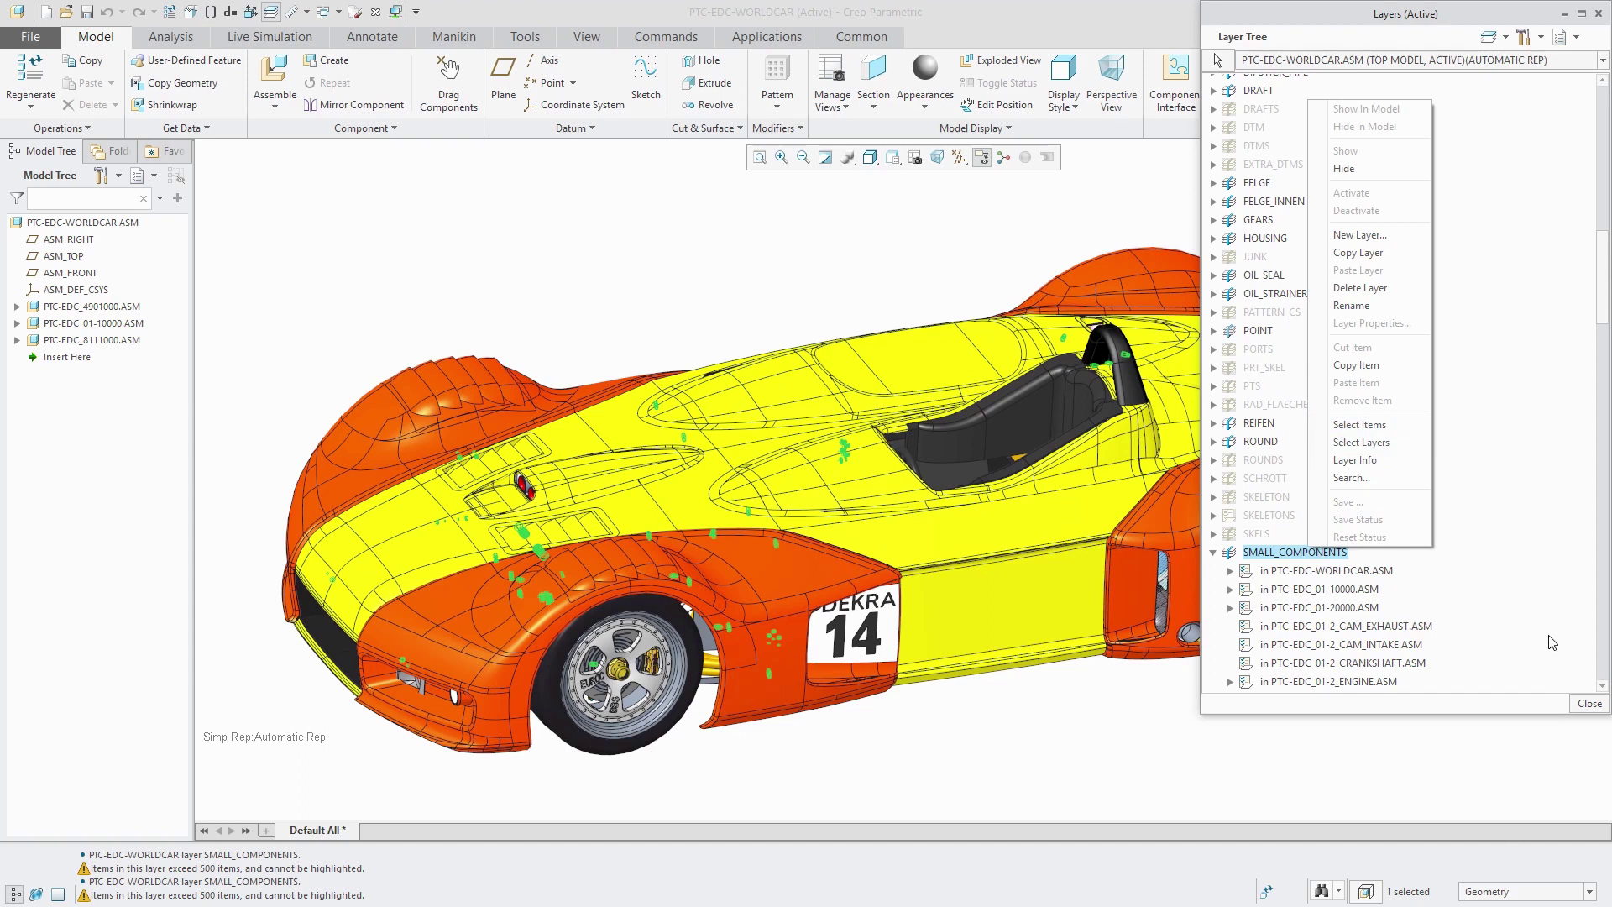
pyautogui.click(1590, 706)
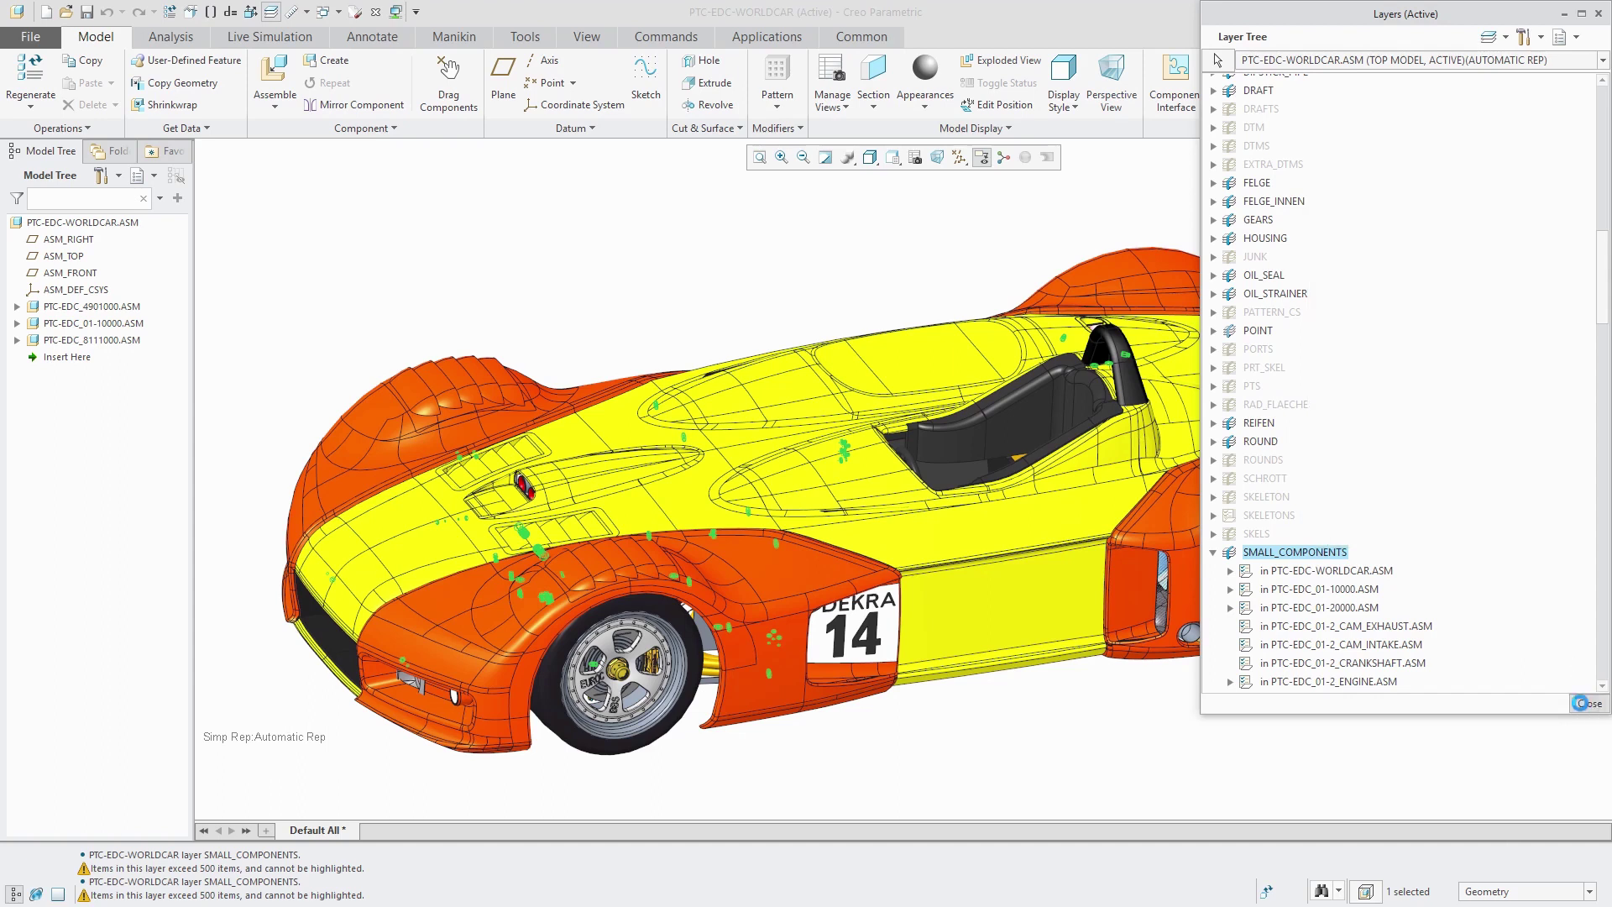
# Step: Close the layer list, repaint the view, and set the selection filter to Part
pyautogui.click(1589, 707)
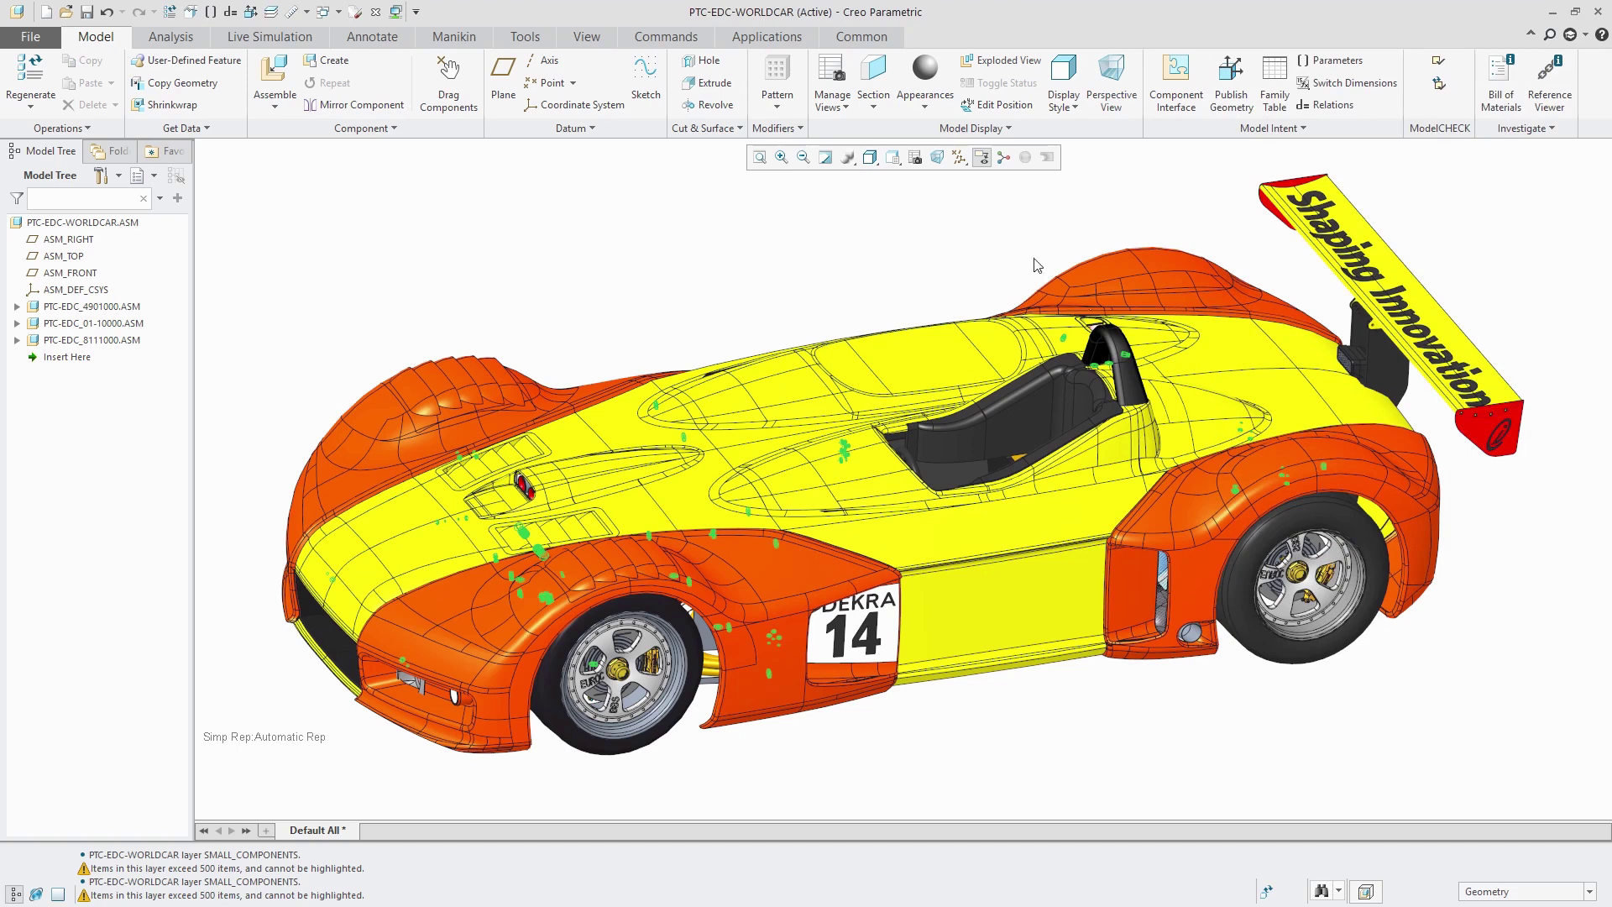
pyautogui.click(826, 158)
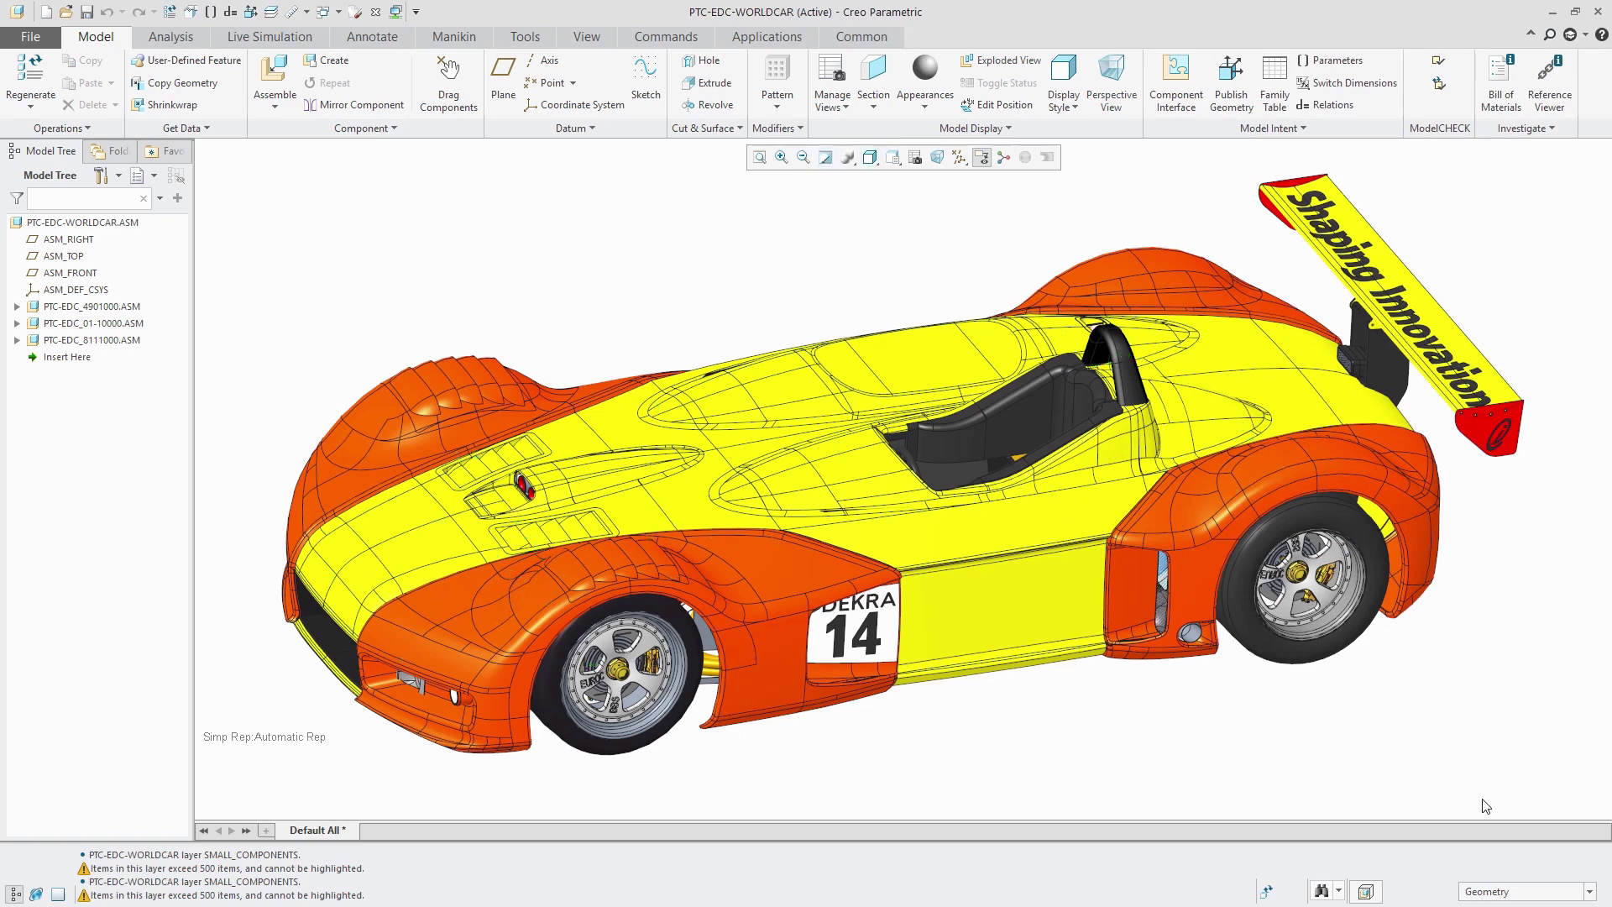
pyautogui.click(1560, 894)
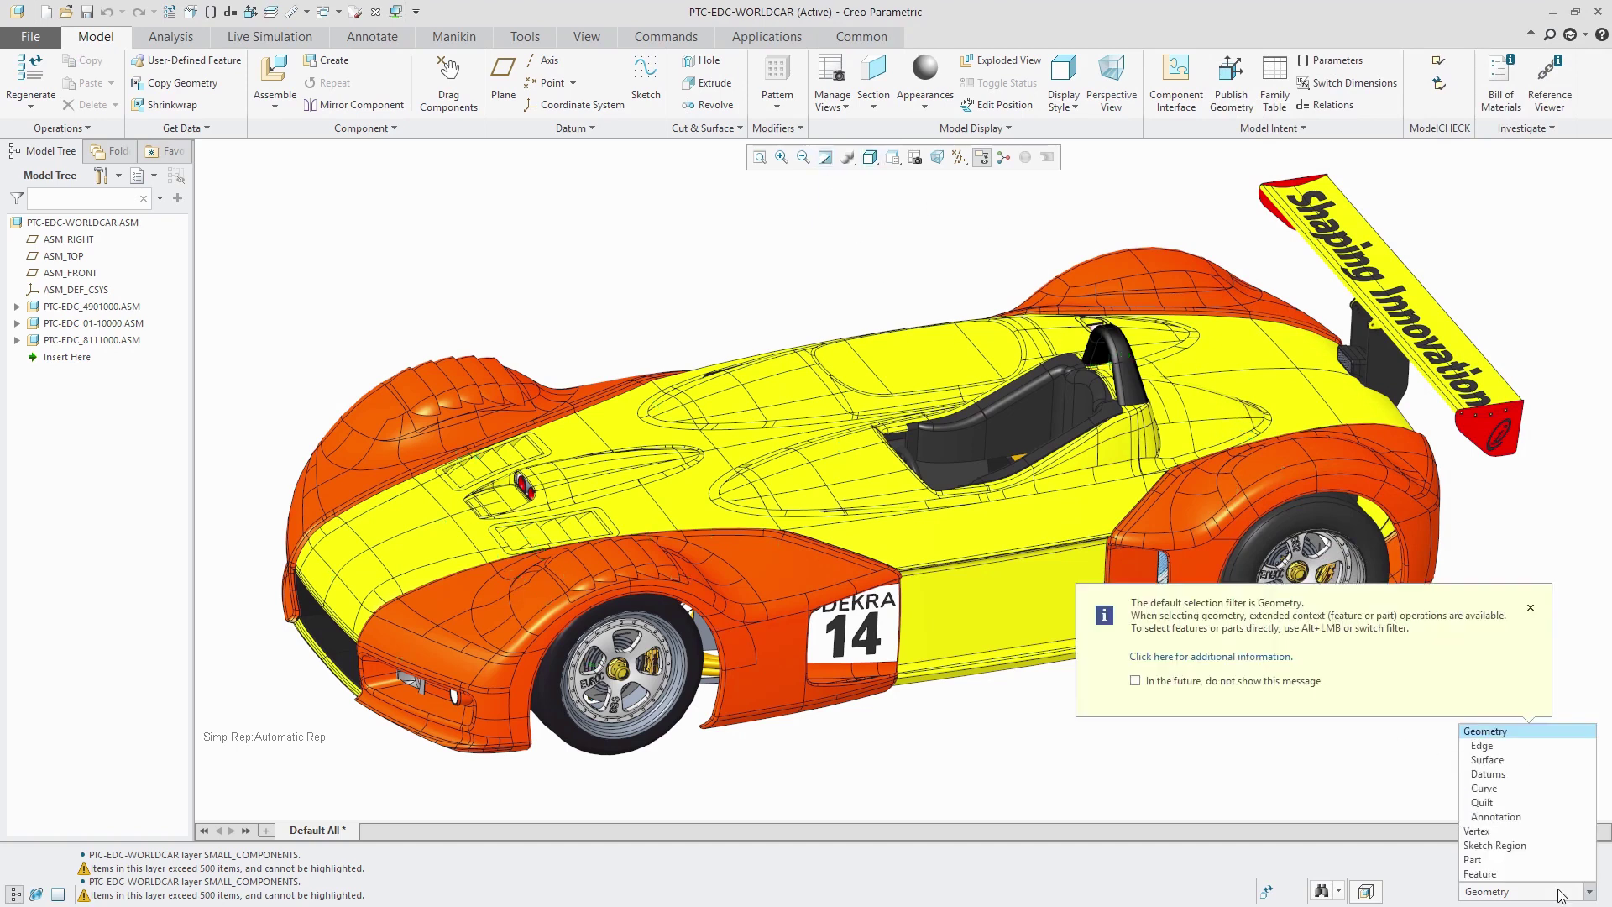
pyautogui.click(1538, 857)
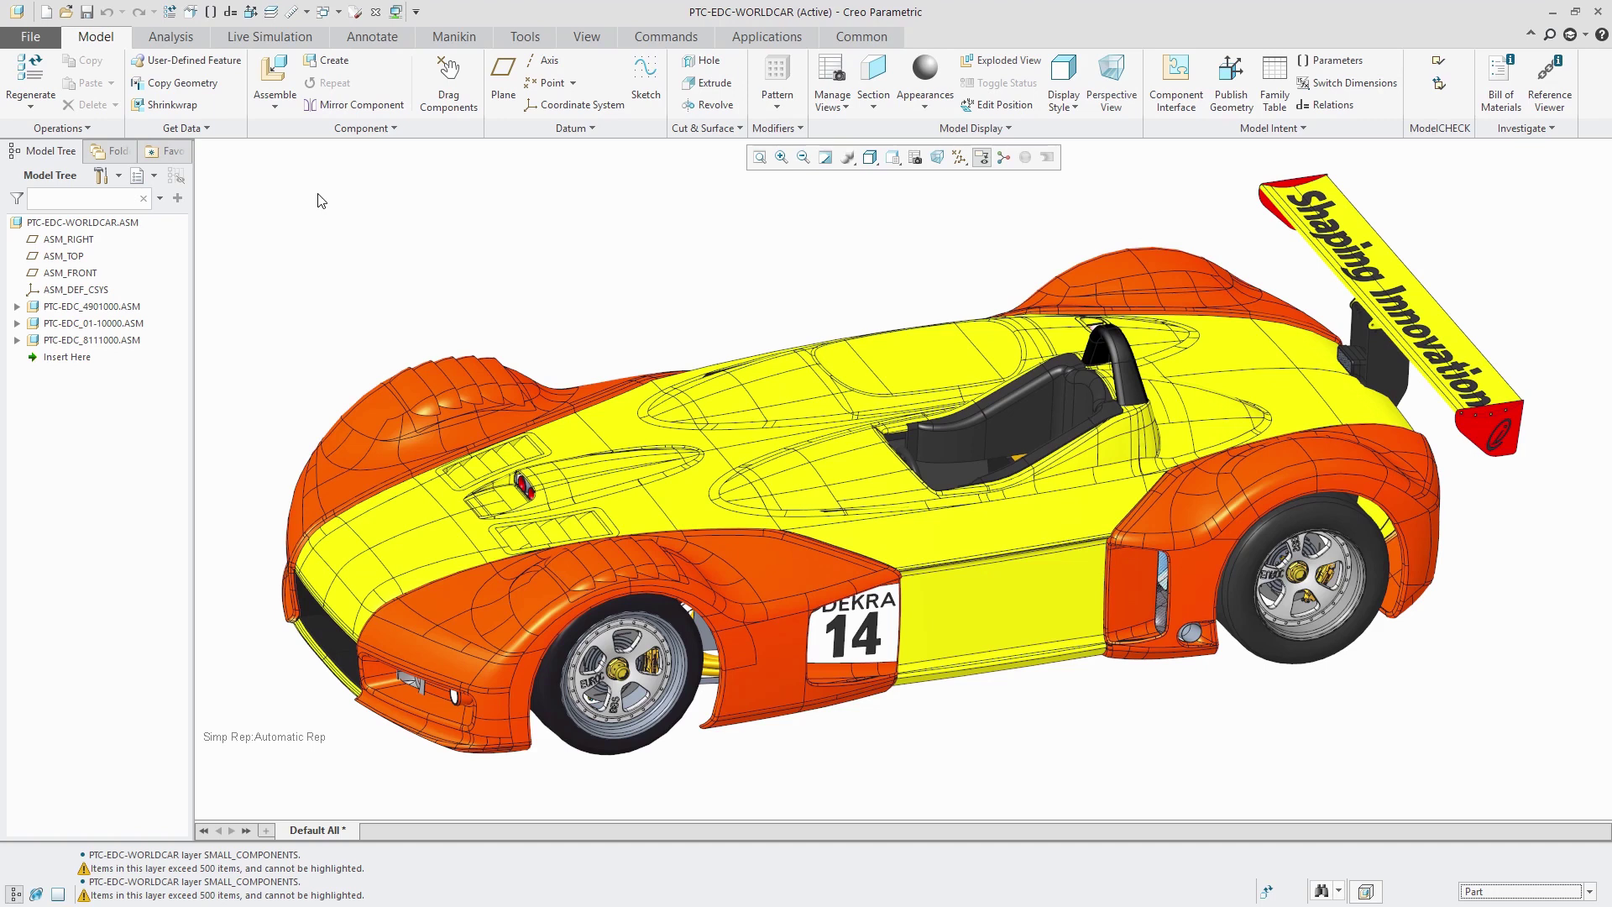
pyautogui.moveTo(319, 200); pyautogui.dragTo(786, 793)
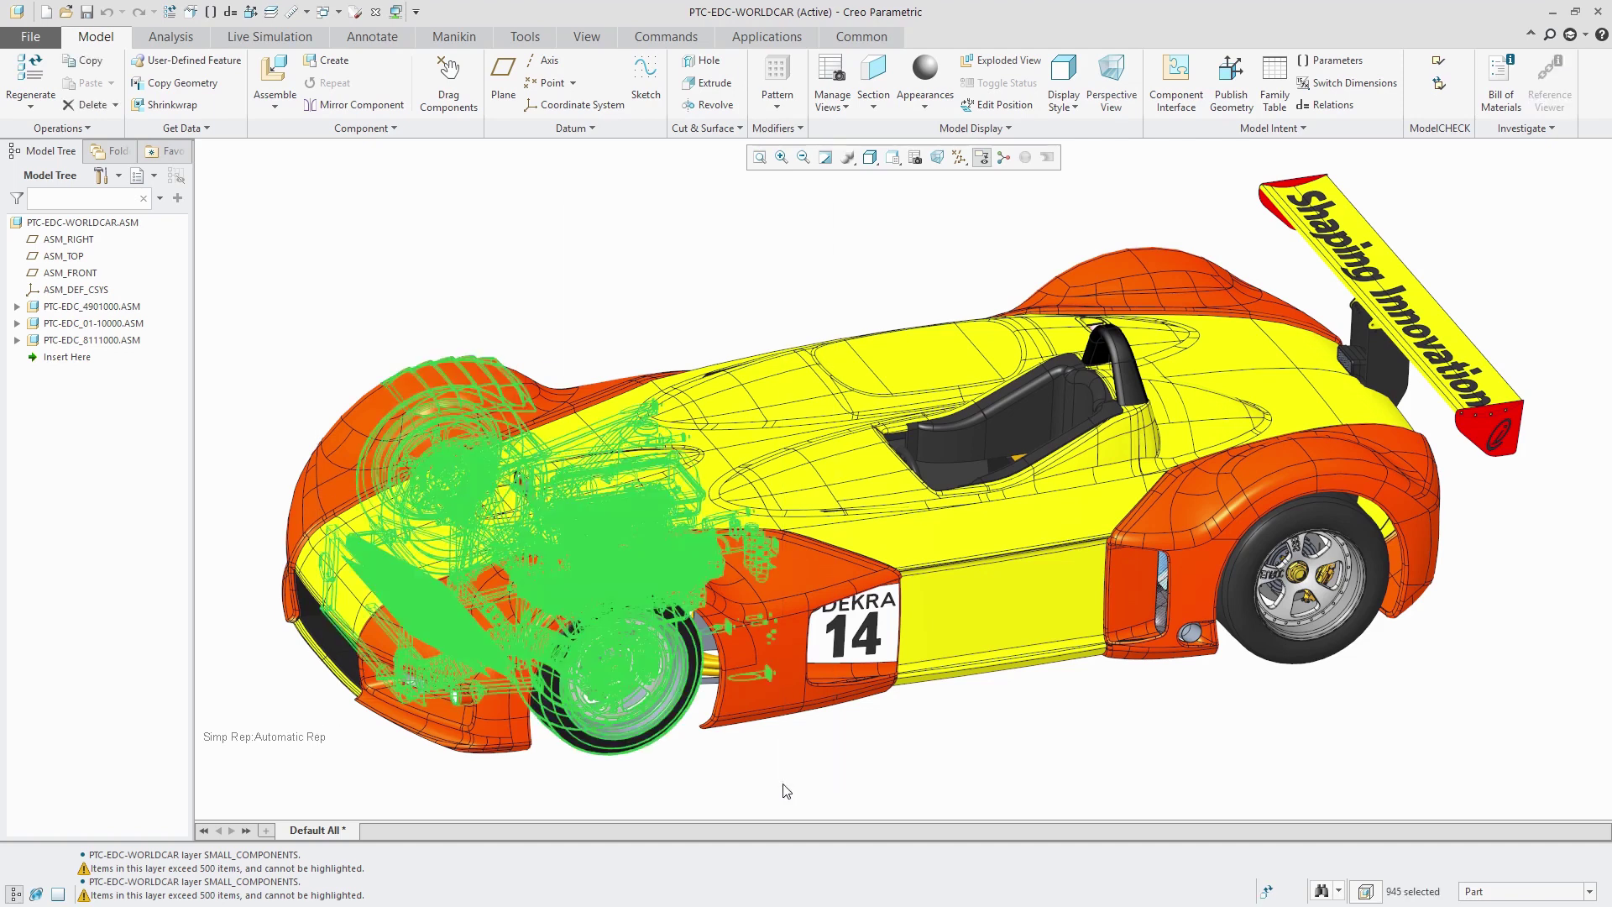
pyautogui.click(788, 790)
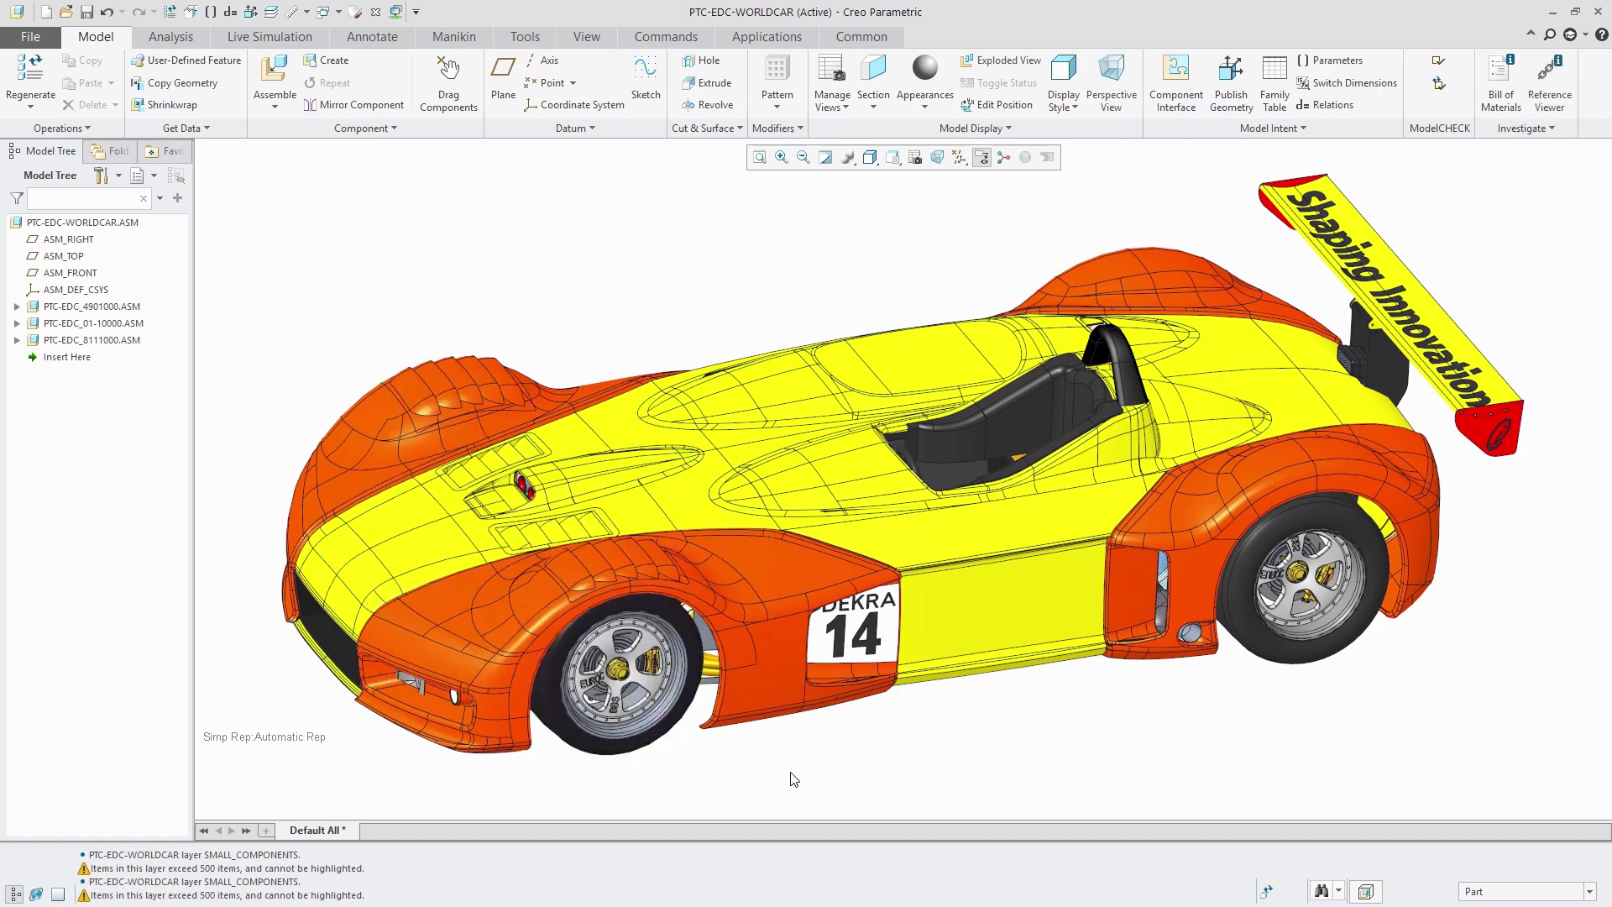
pyautogui.moveTo(786, 782); pyautogui.dragTo(485, 280)
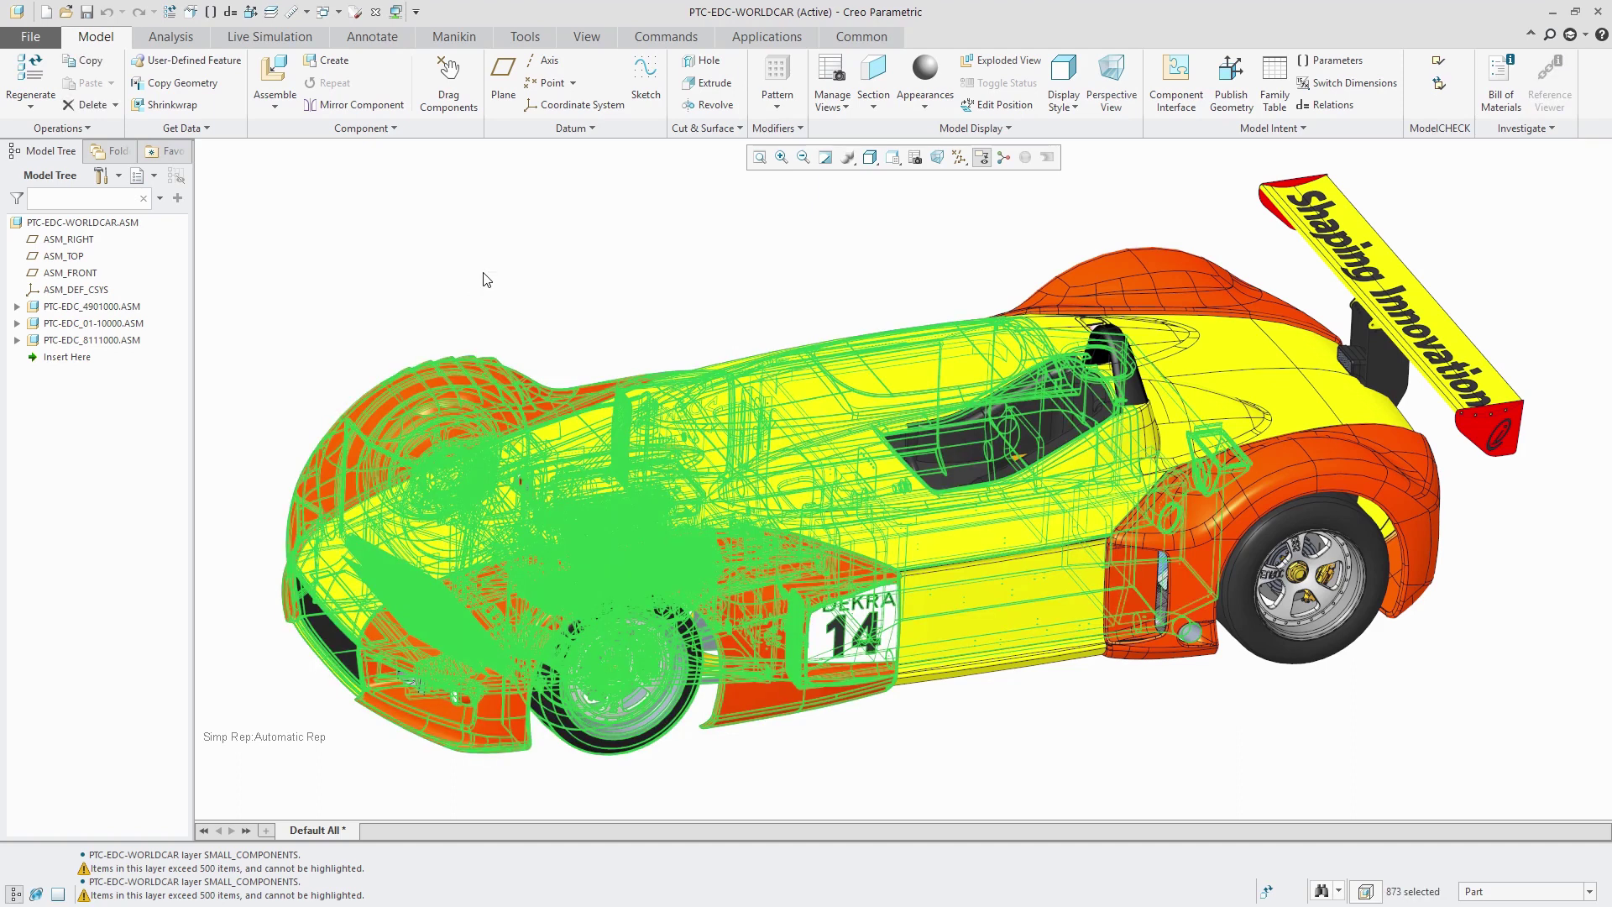
pyautogui.click(551, 273)
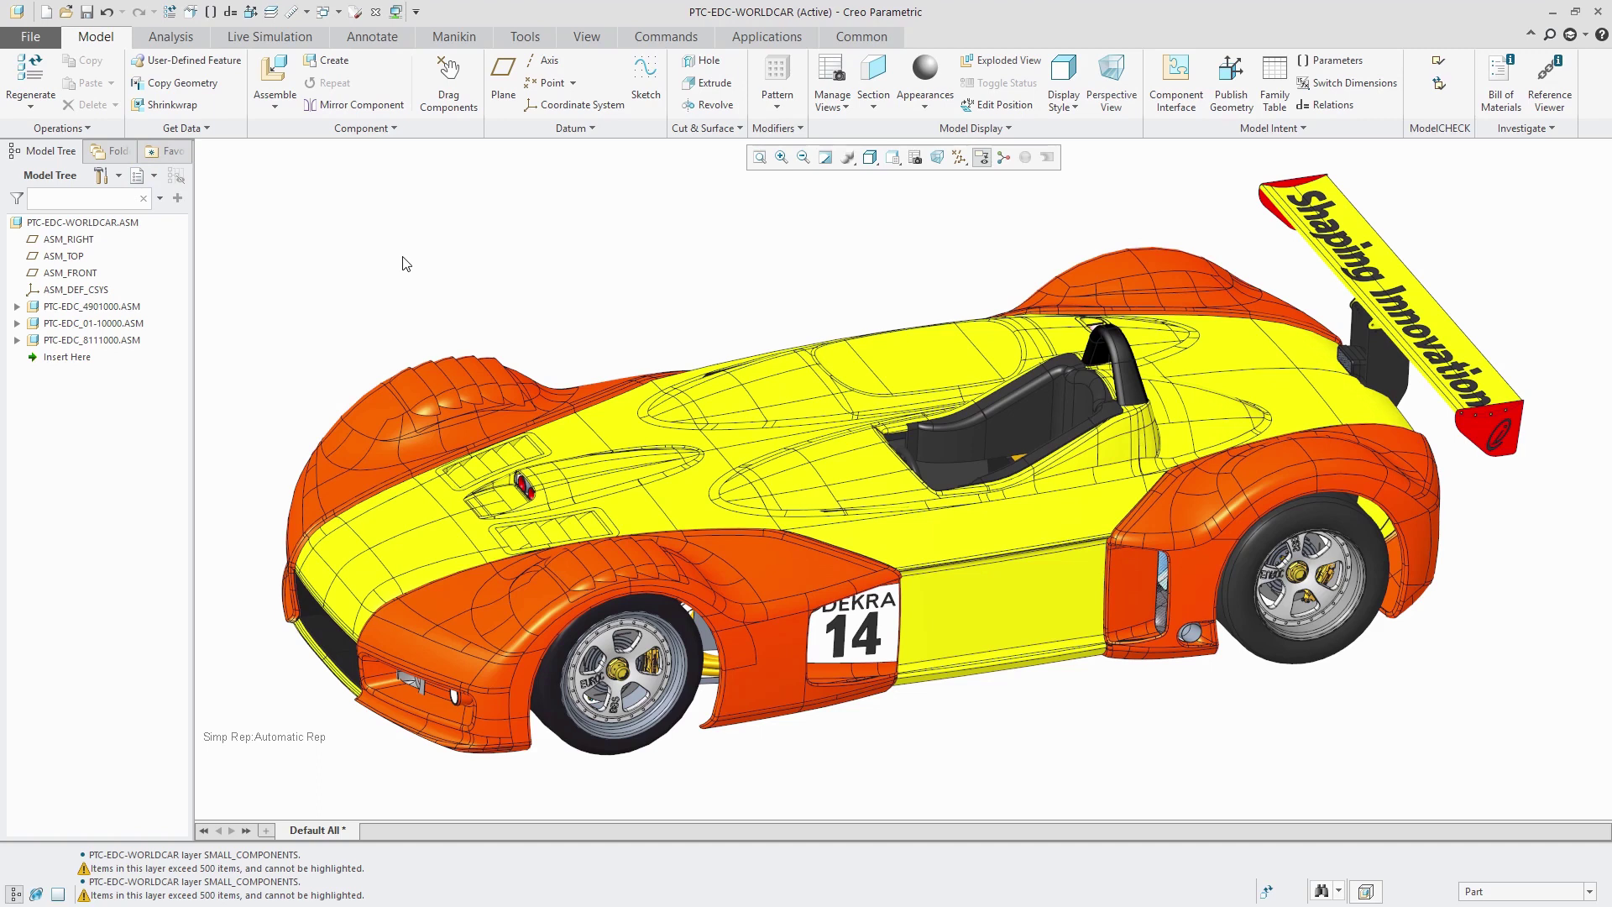
# Step: Enter the relation PART_NAME = REL_MODEL_NAME in the WORLDCAR Relations editor and verify it
pyautogui.click(1320, 109)
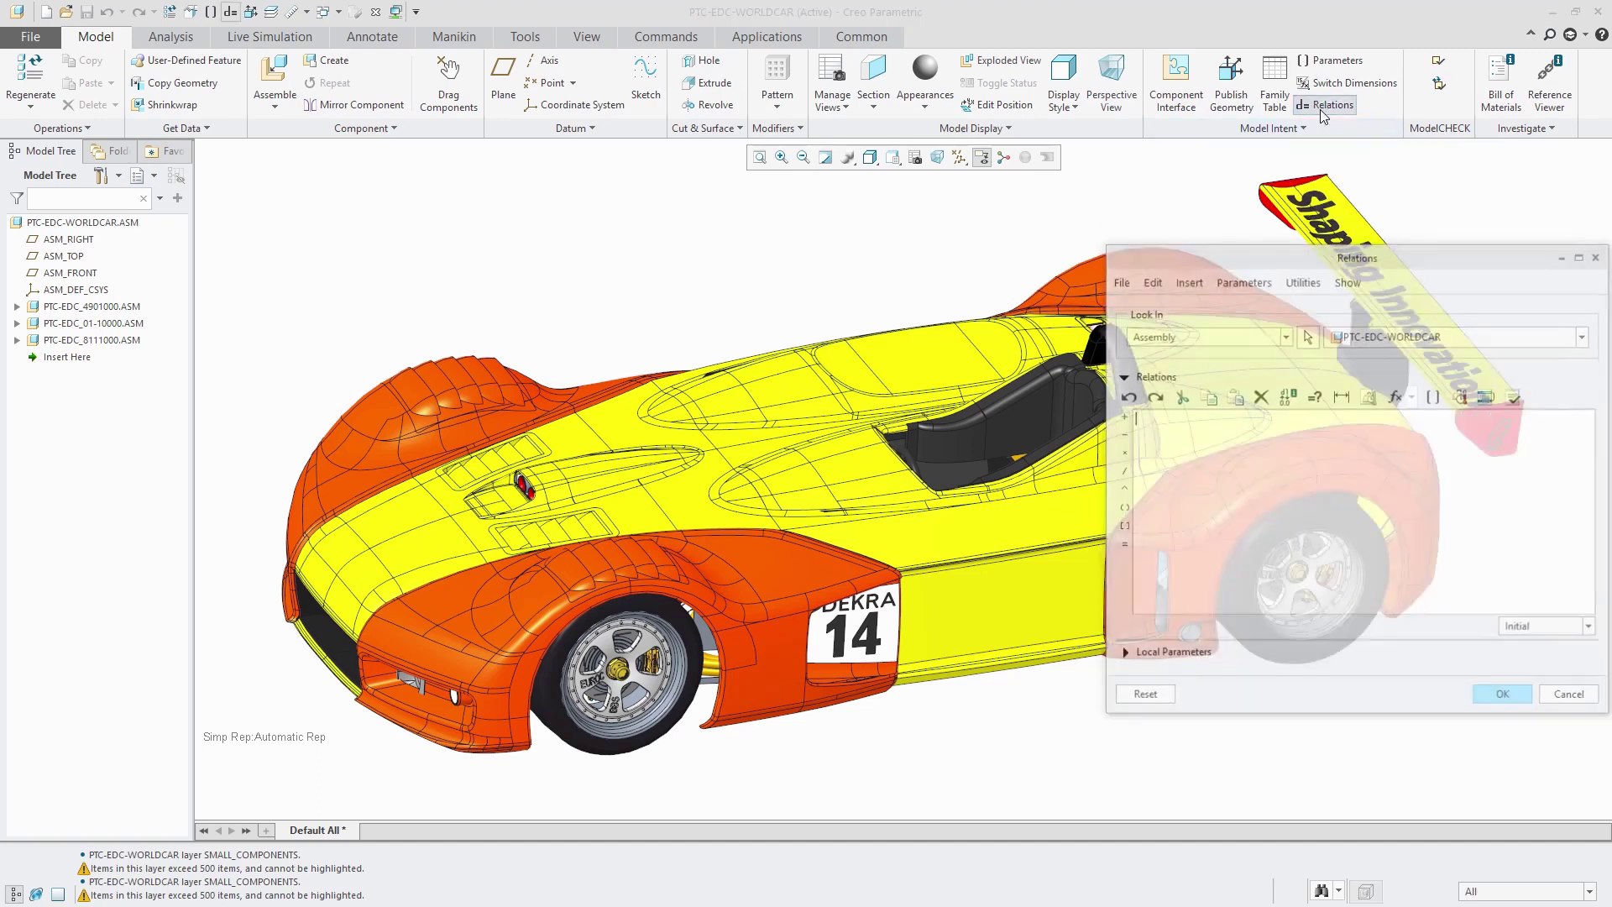
pyautogui.moveTo(1271, 257); pyautogui.dragTo(720, 217)
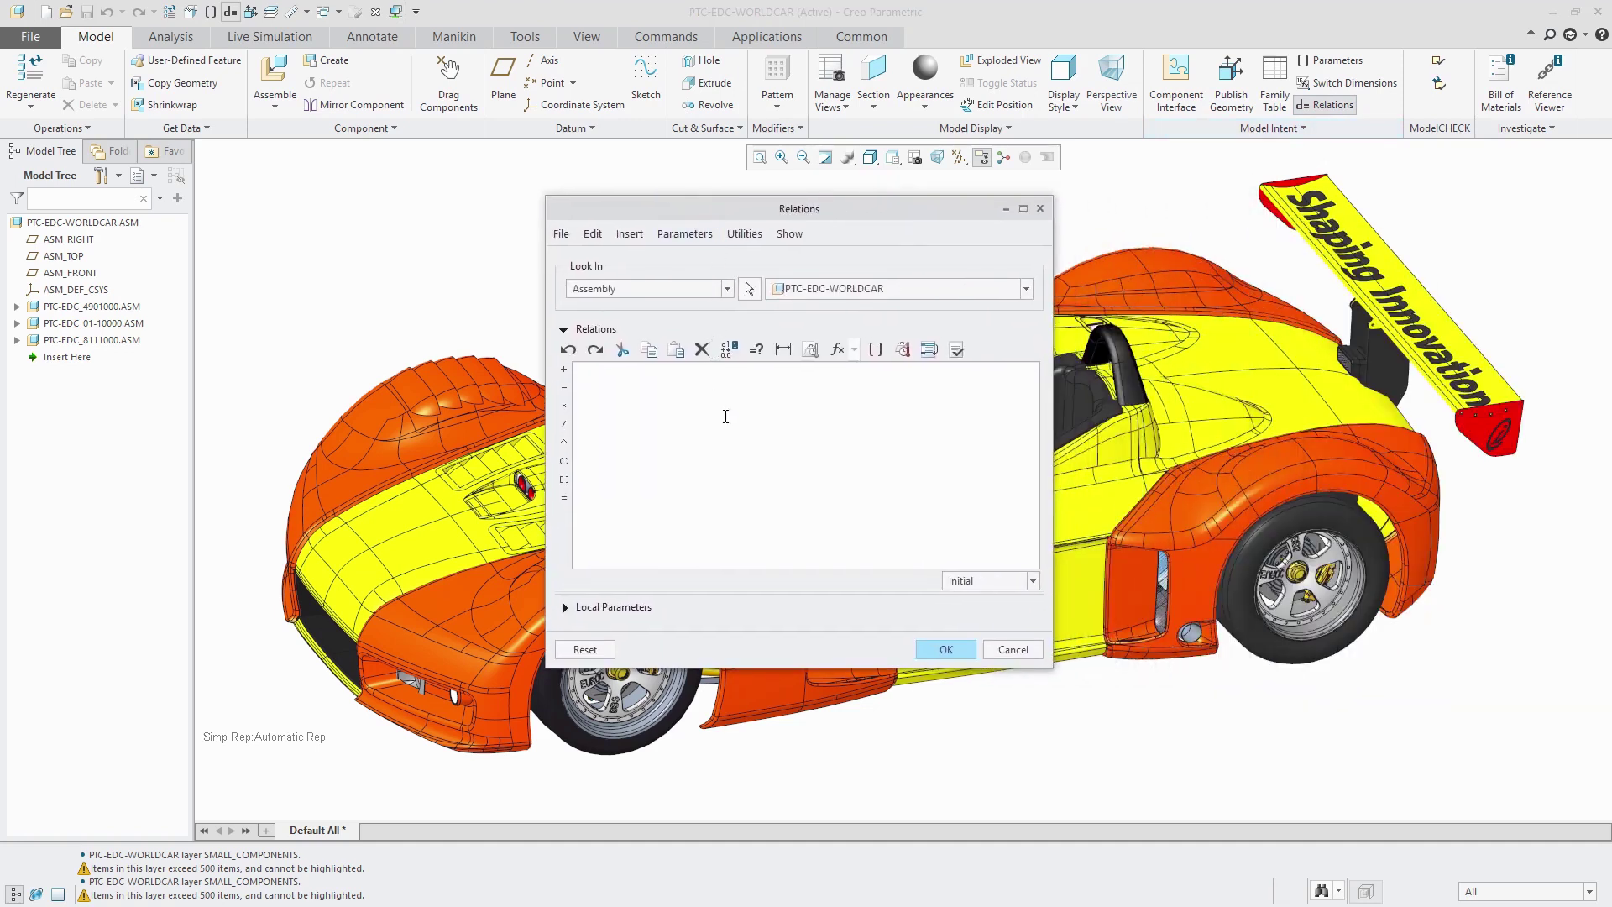
pyautogui.write('PART_NAME = REL_MODEL_NAME')
pyautogui.click(955, 349)
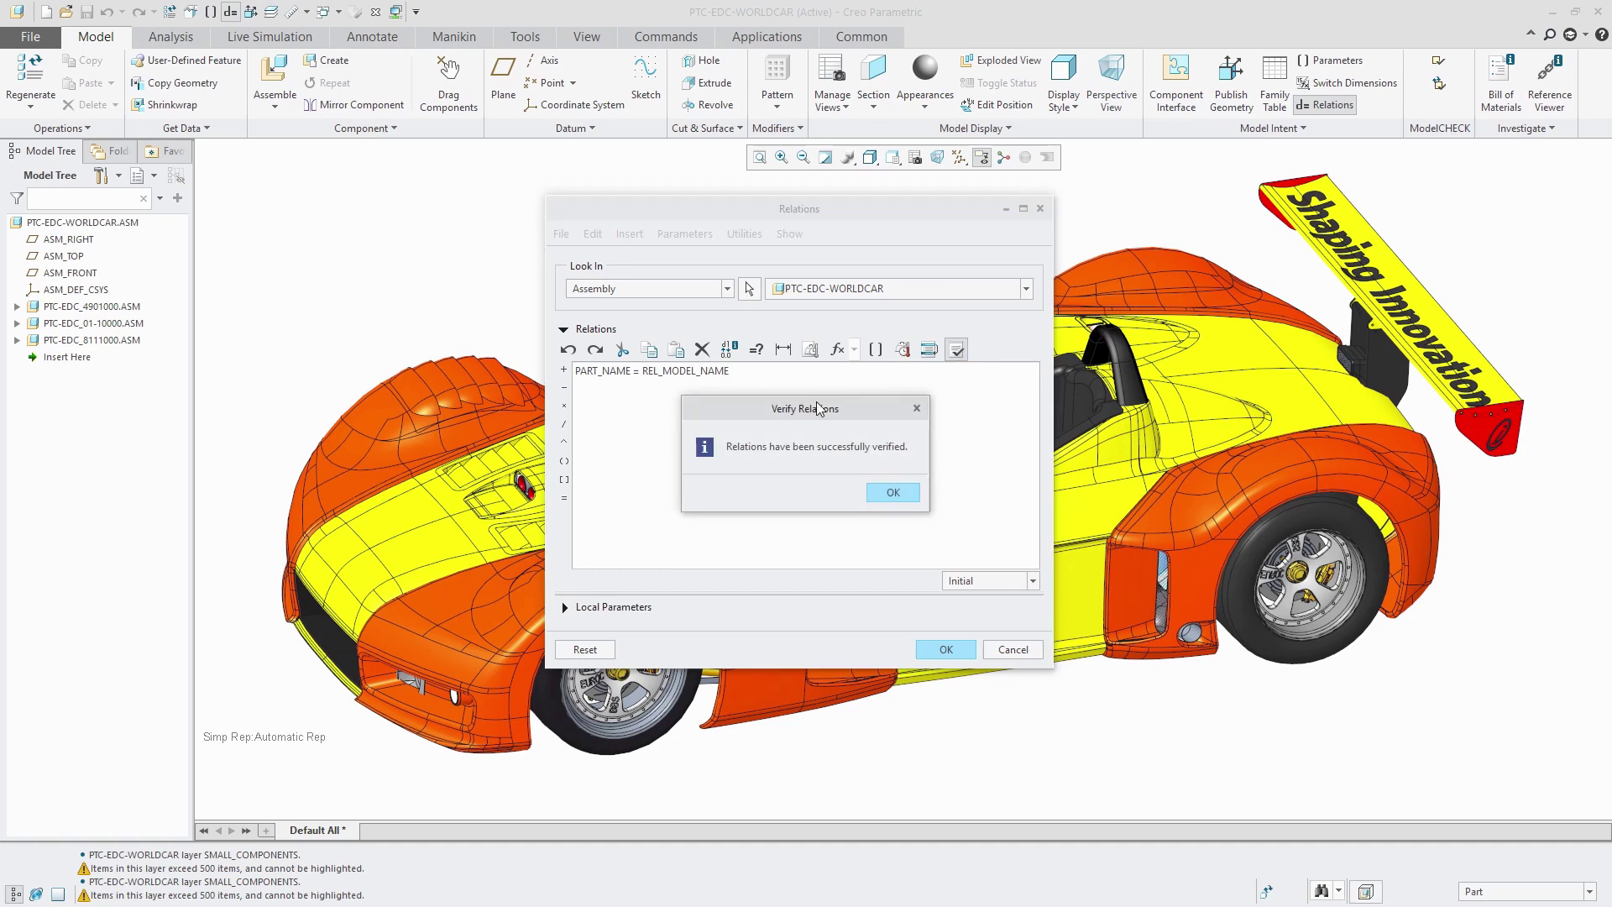
pyautogui.click(892, 493)
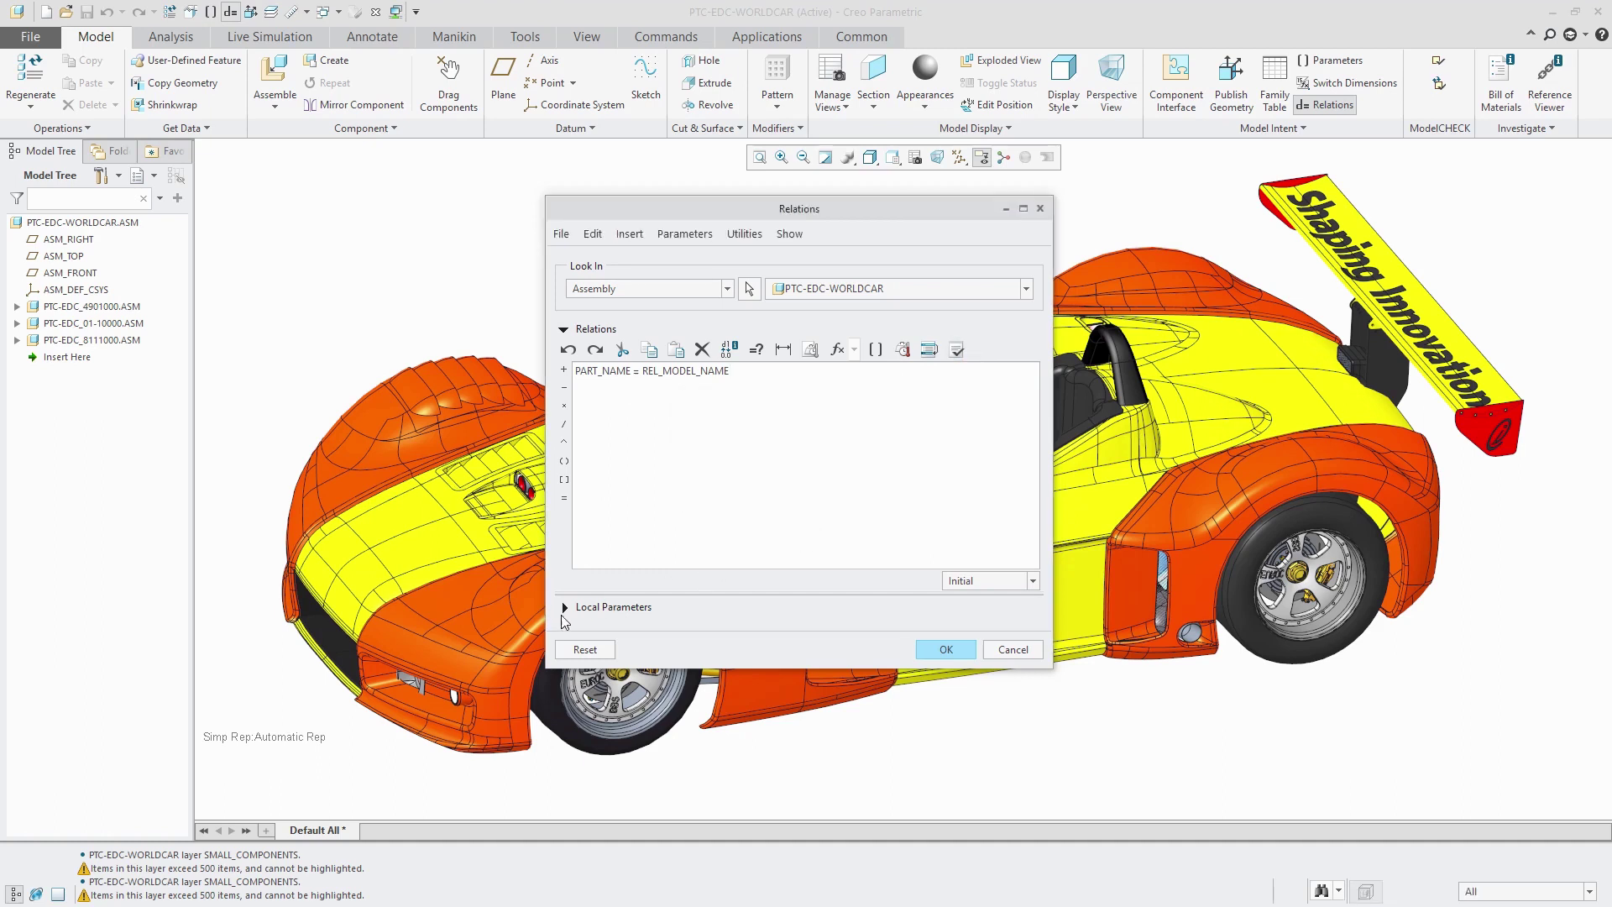
# Step: Check that local parameter PART_NAME reads PTC-EDC-WORLDCAR, then accept the relations
pyautogui.click(564, 608)
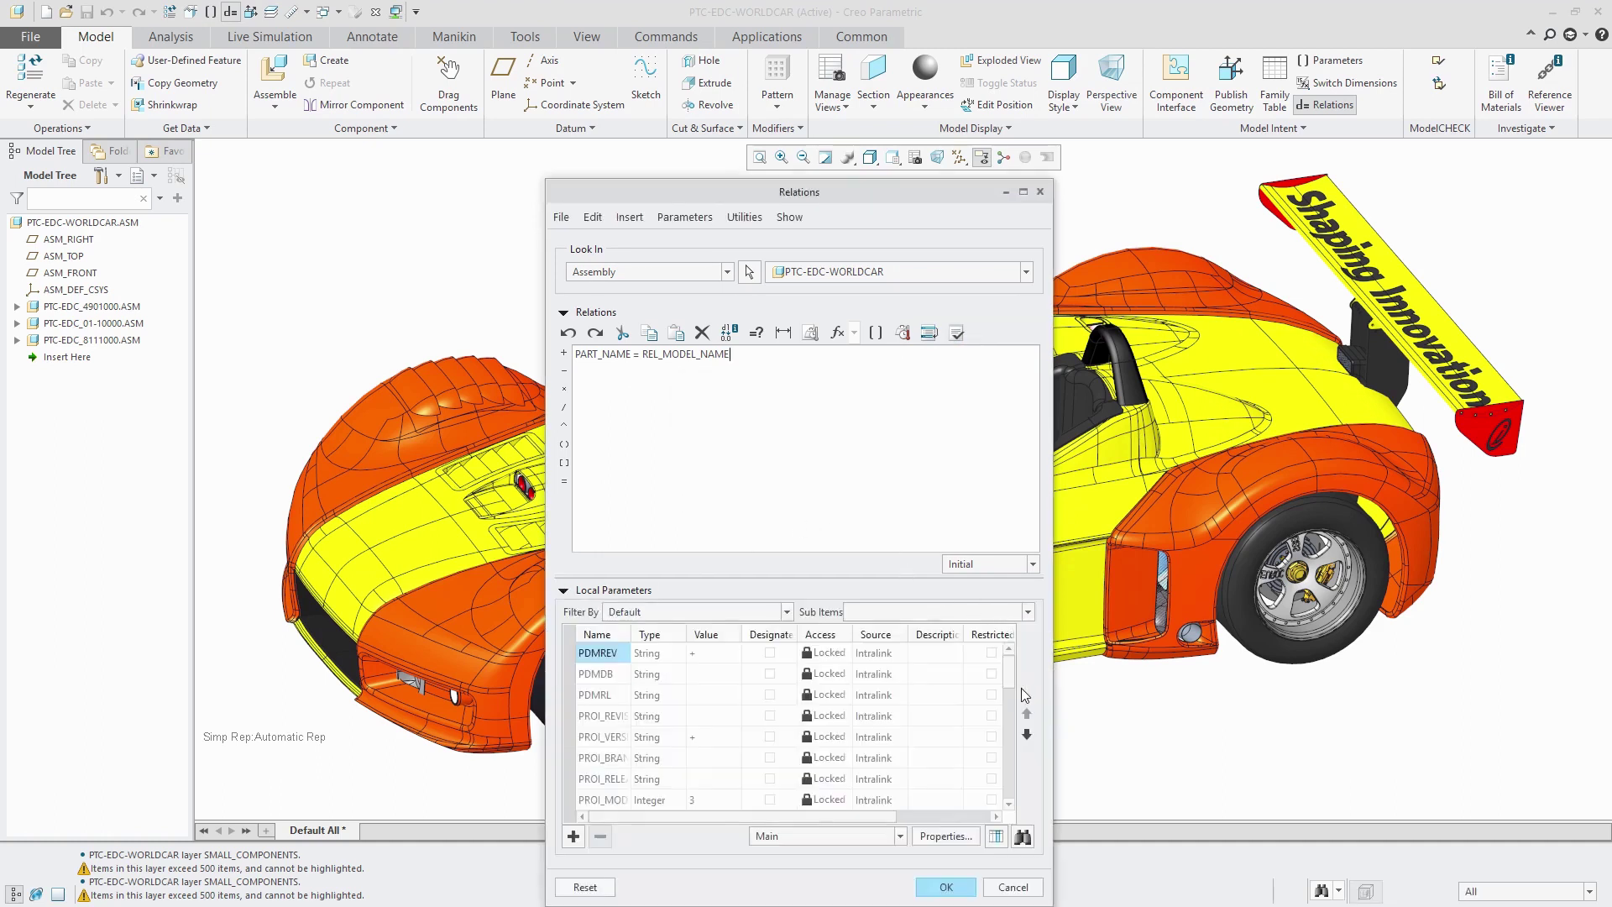
pyautogui.moveTo(1010, 673); pyautogui.dragTo(1001, 831)
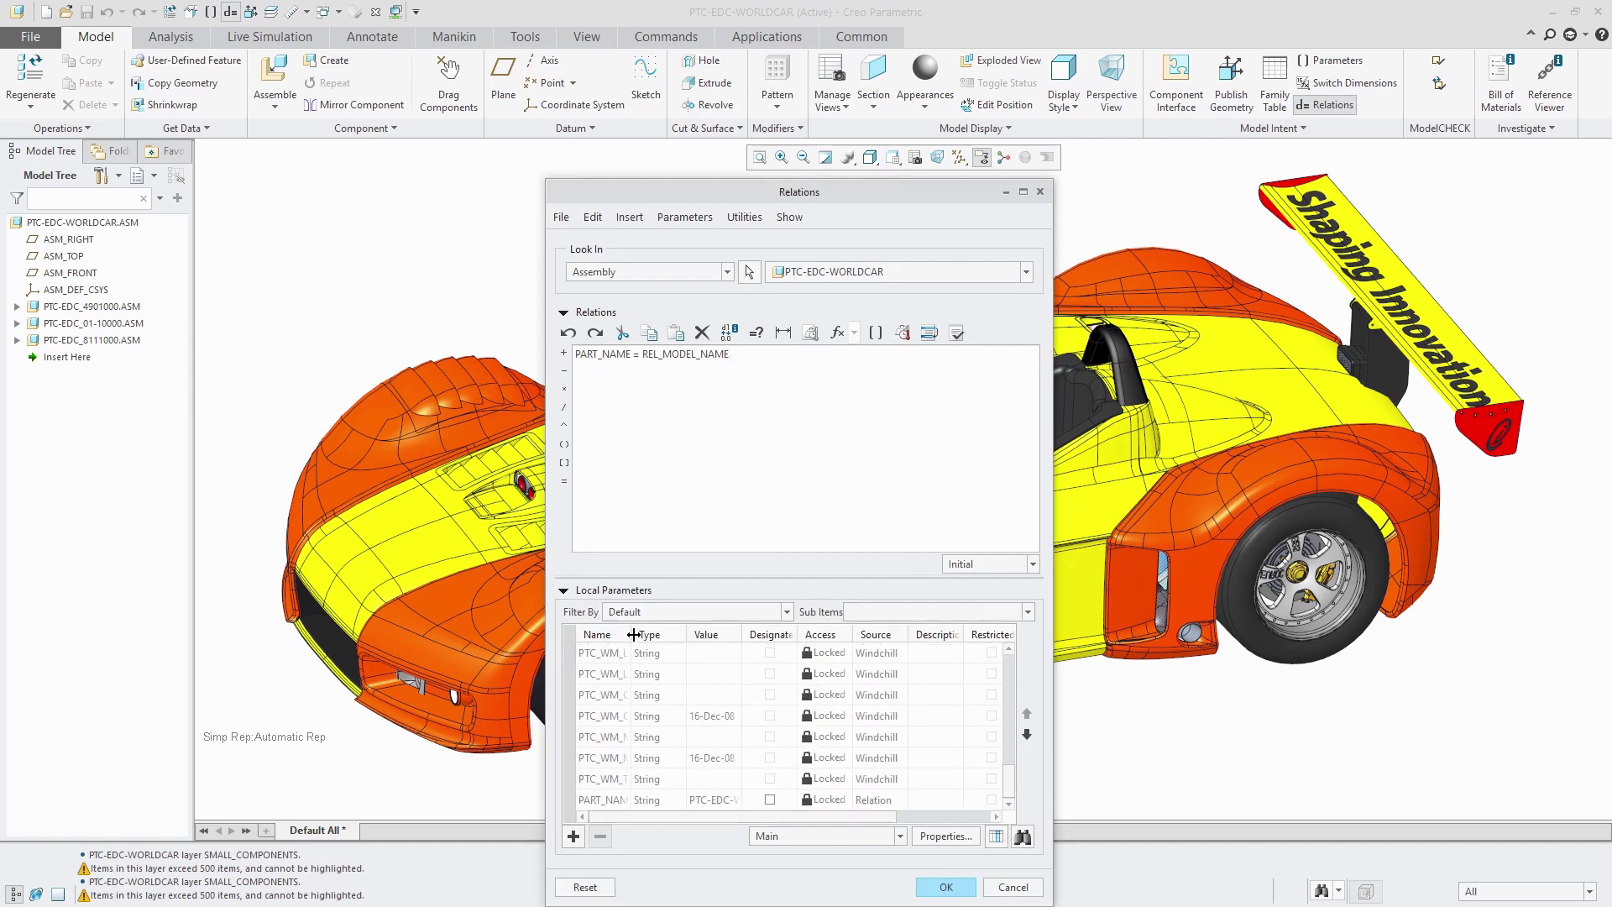
pyautogui.moveTo(632, 635); pyautogui.dragTo(675, 635)
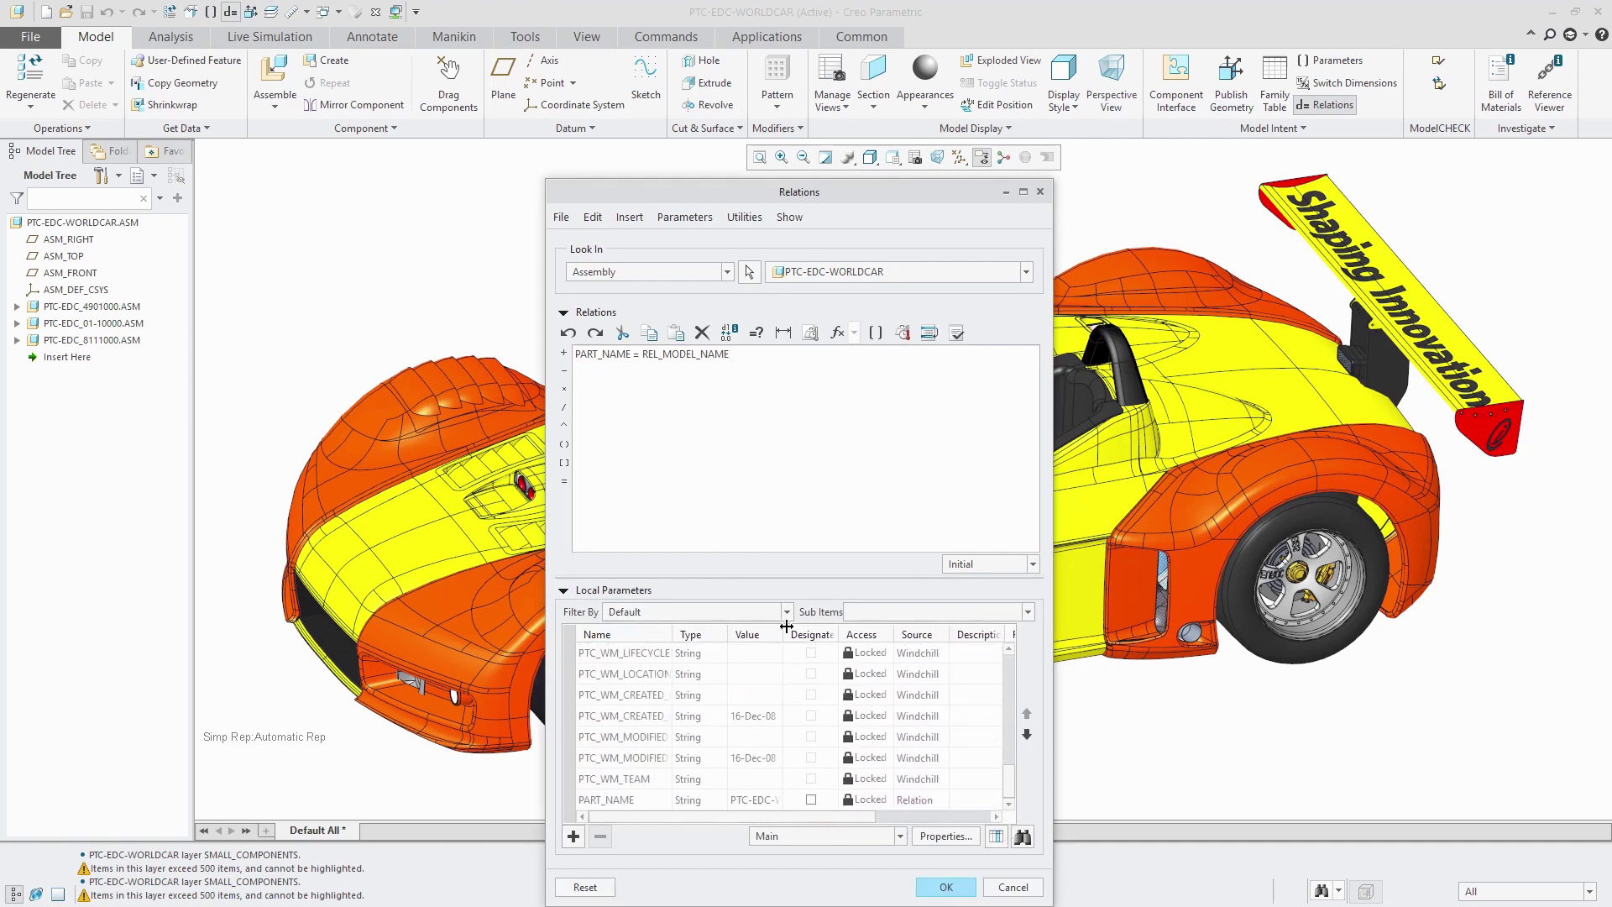
pyautogui.moveTo(782, 636); pyautogui.dragTo(862, 636)
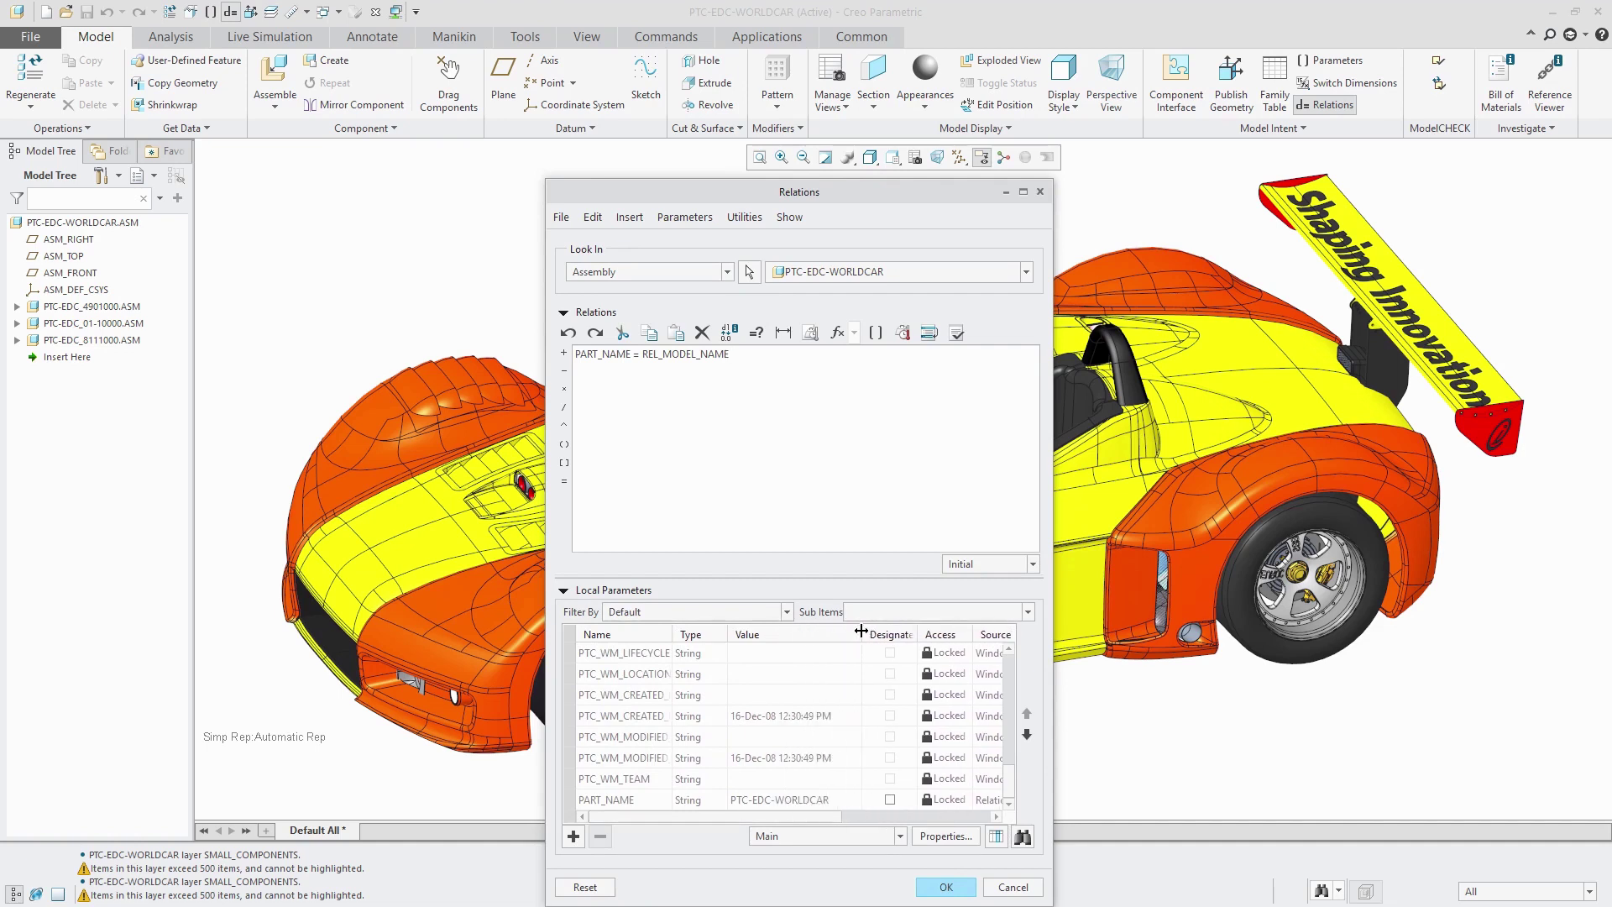
pyautogui.click(946, 887)
# Step: Place a flat-to-screen note &PART_NAME at top-left, showing PTC-EDC-WORLDCAR
pyautogui.click(365, 36)
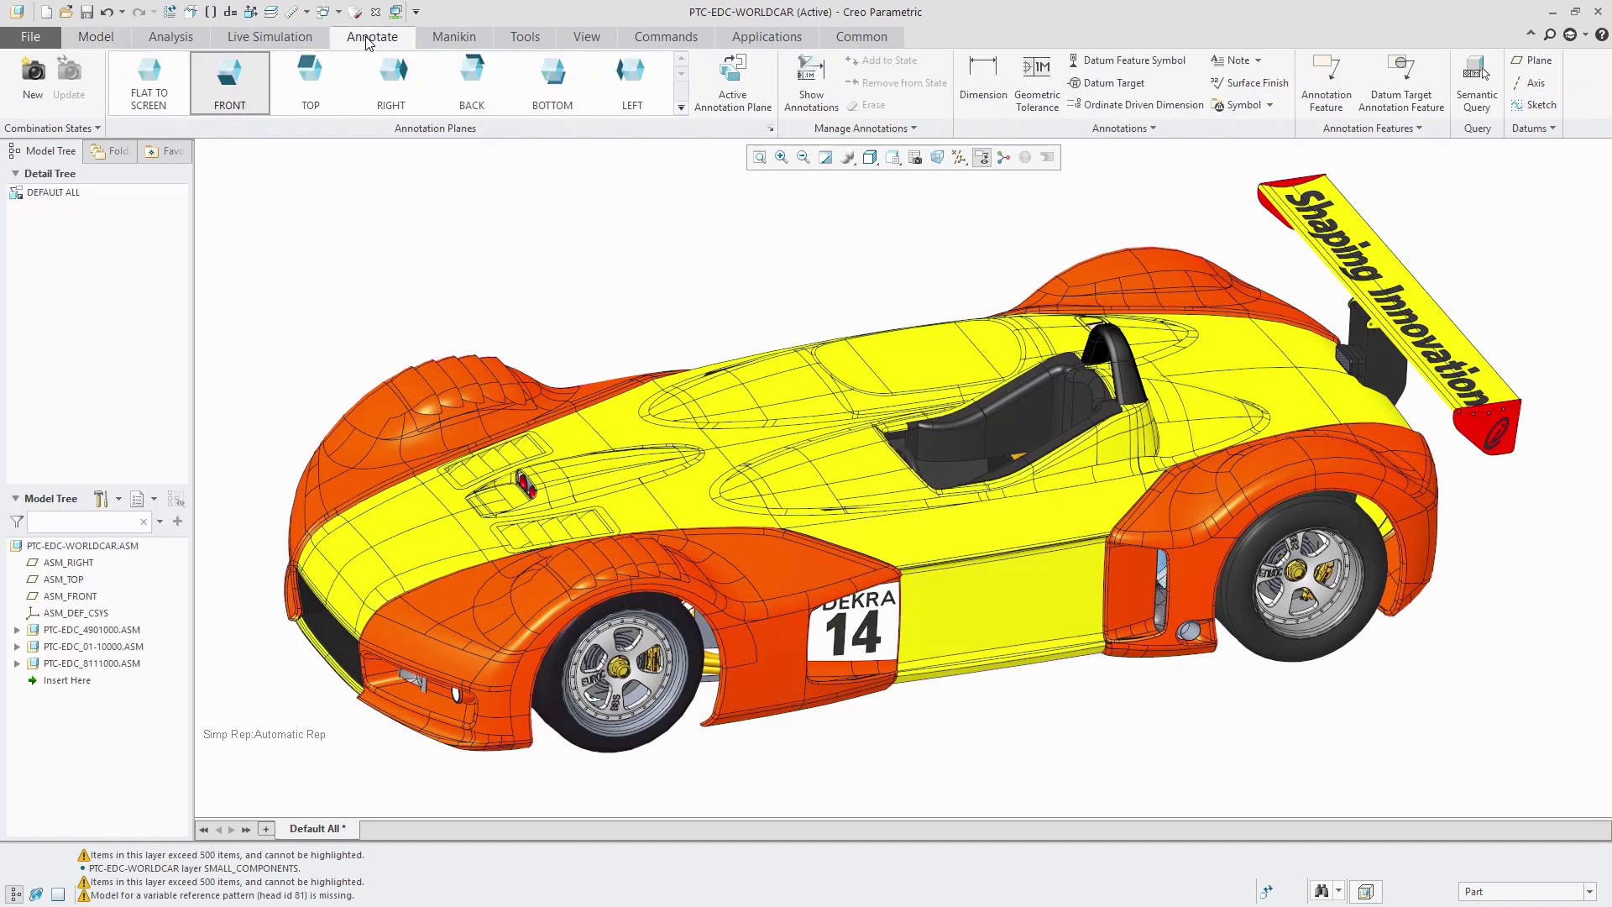
pyautogui.click(157, 98)
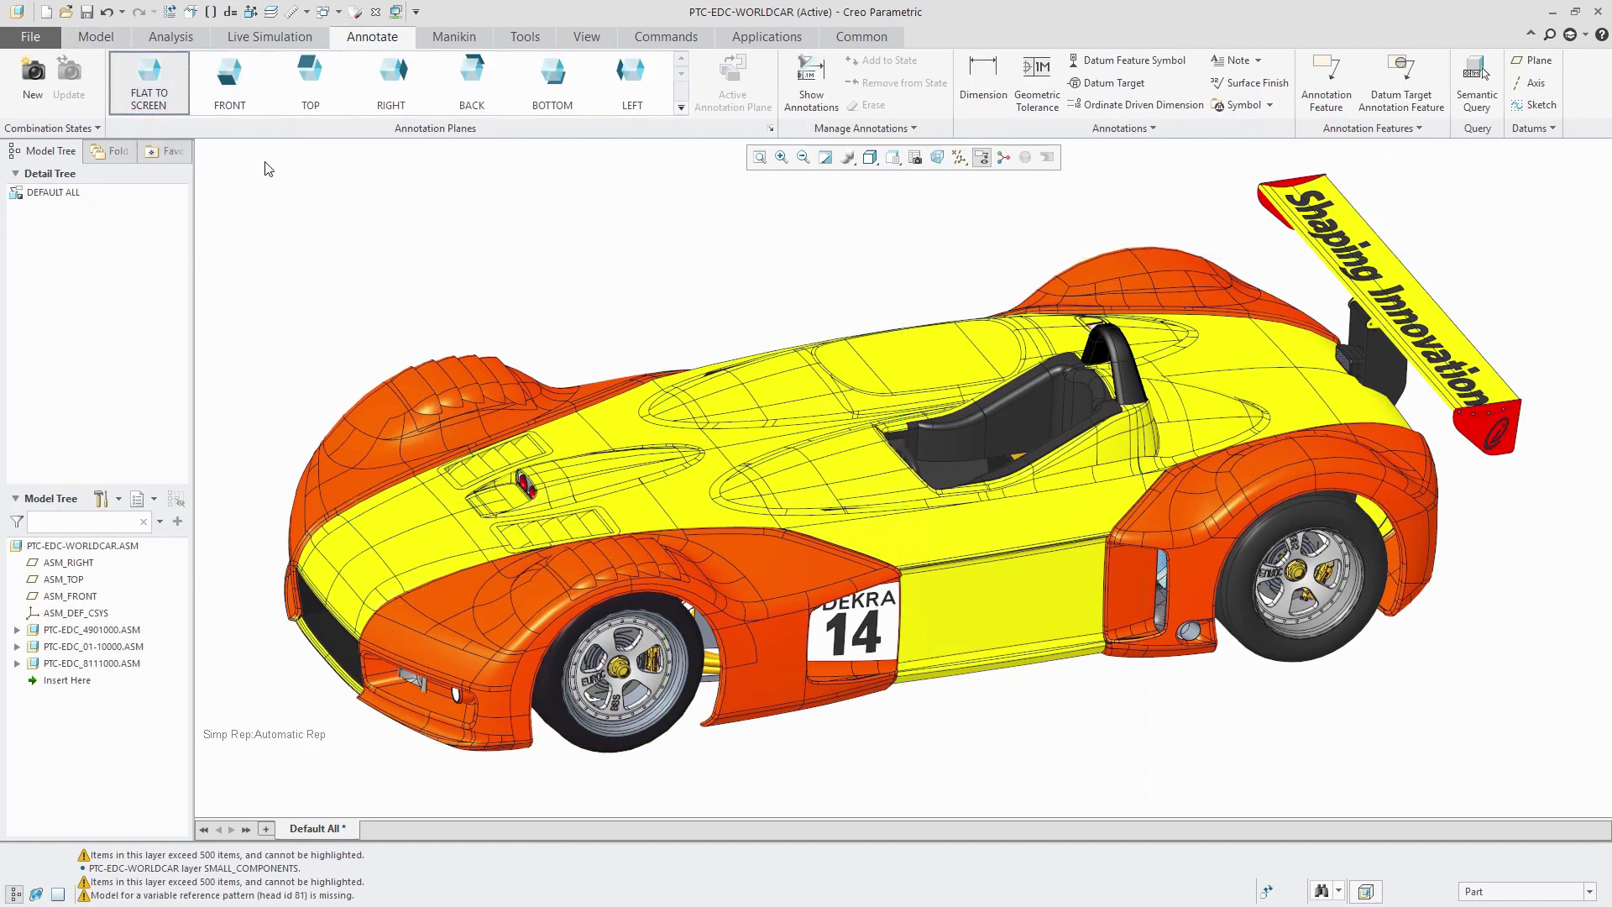
pyautogui.click(1232, 60)
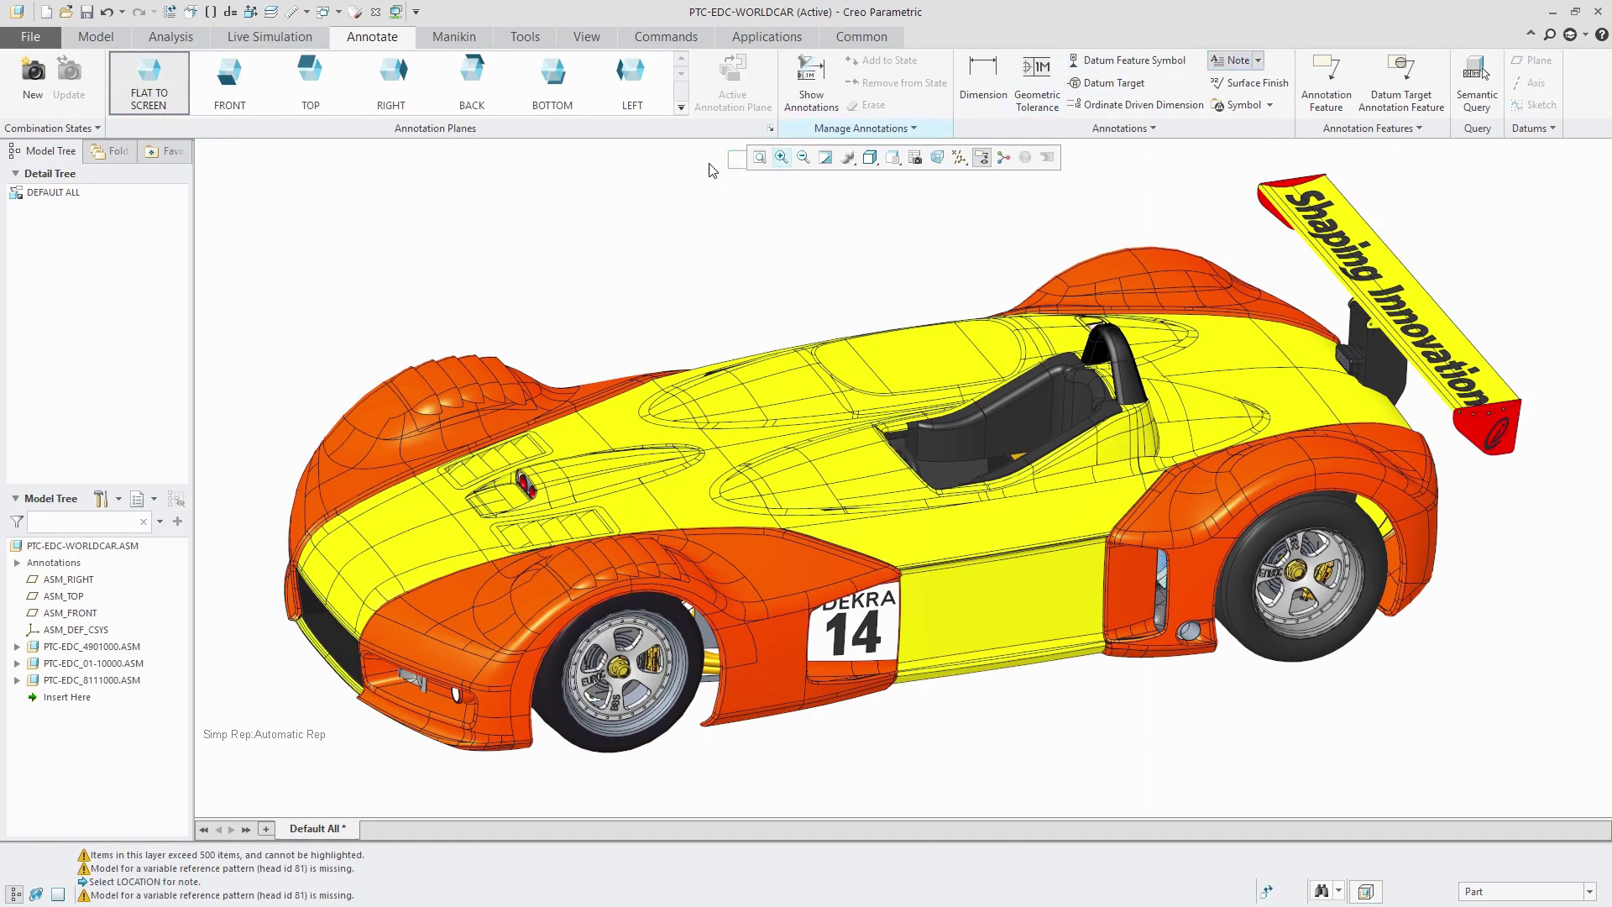
pyautogui.click(293, 206)
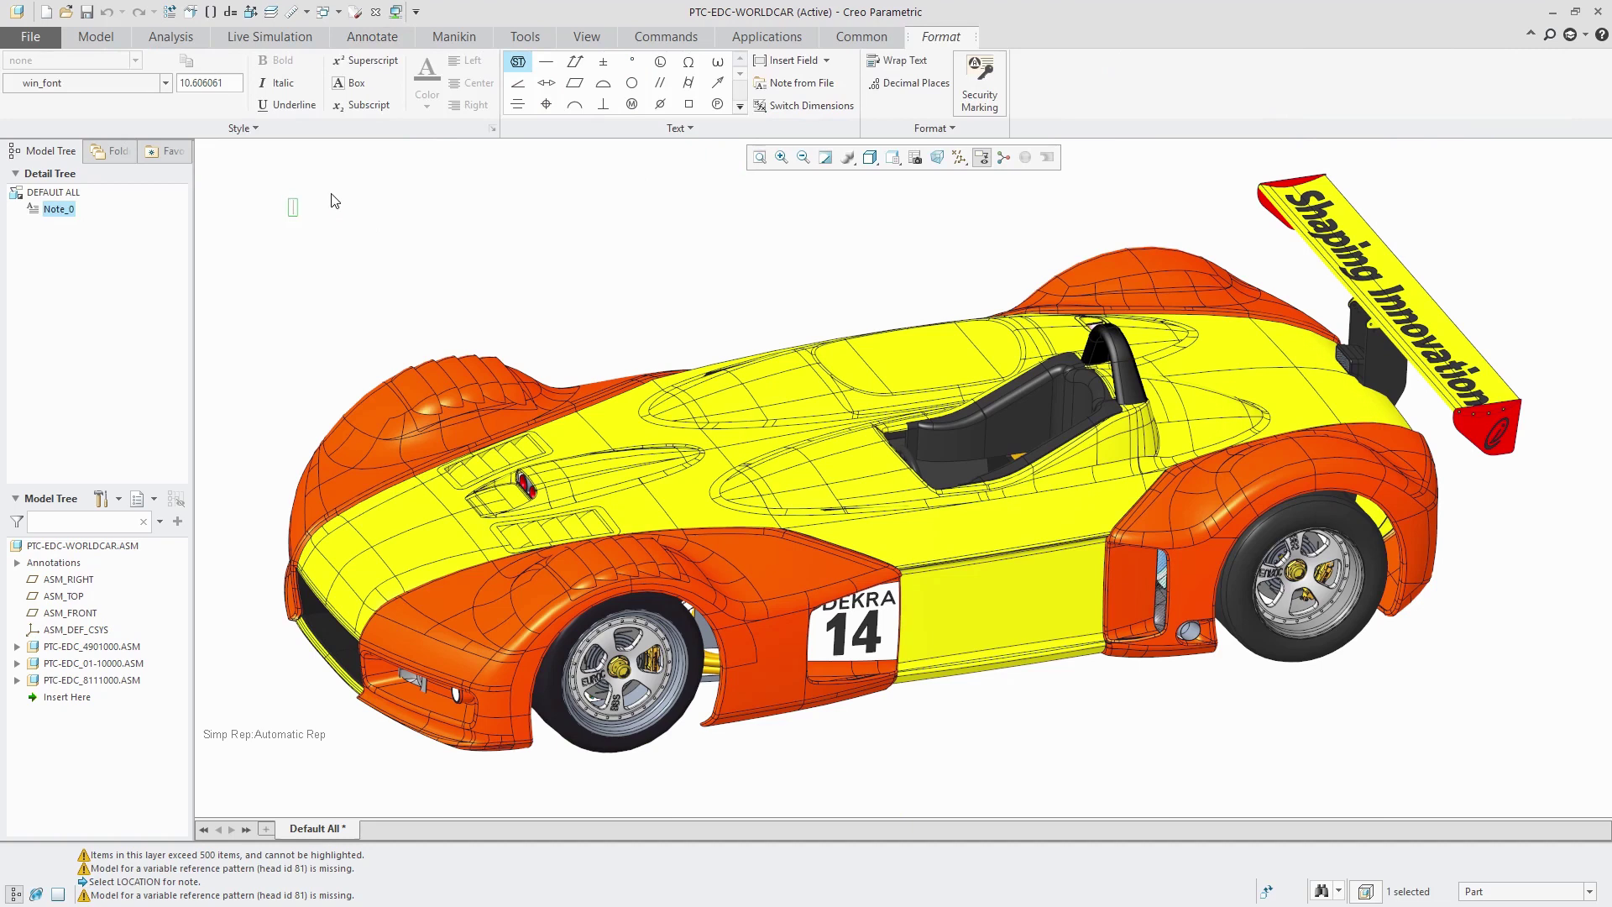
pyautogui.write('&PART_NAME')
pyautogui.click(388, 305)
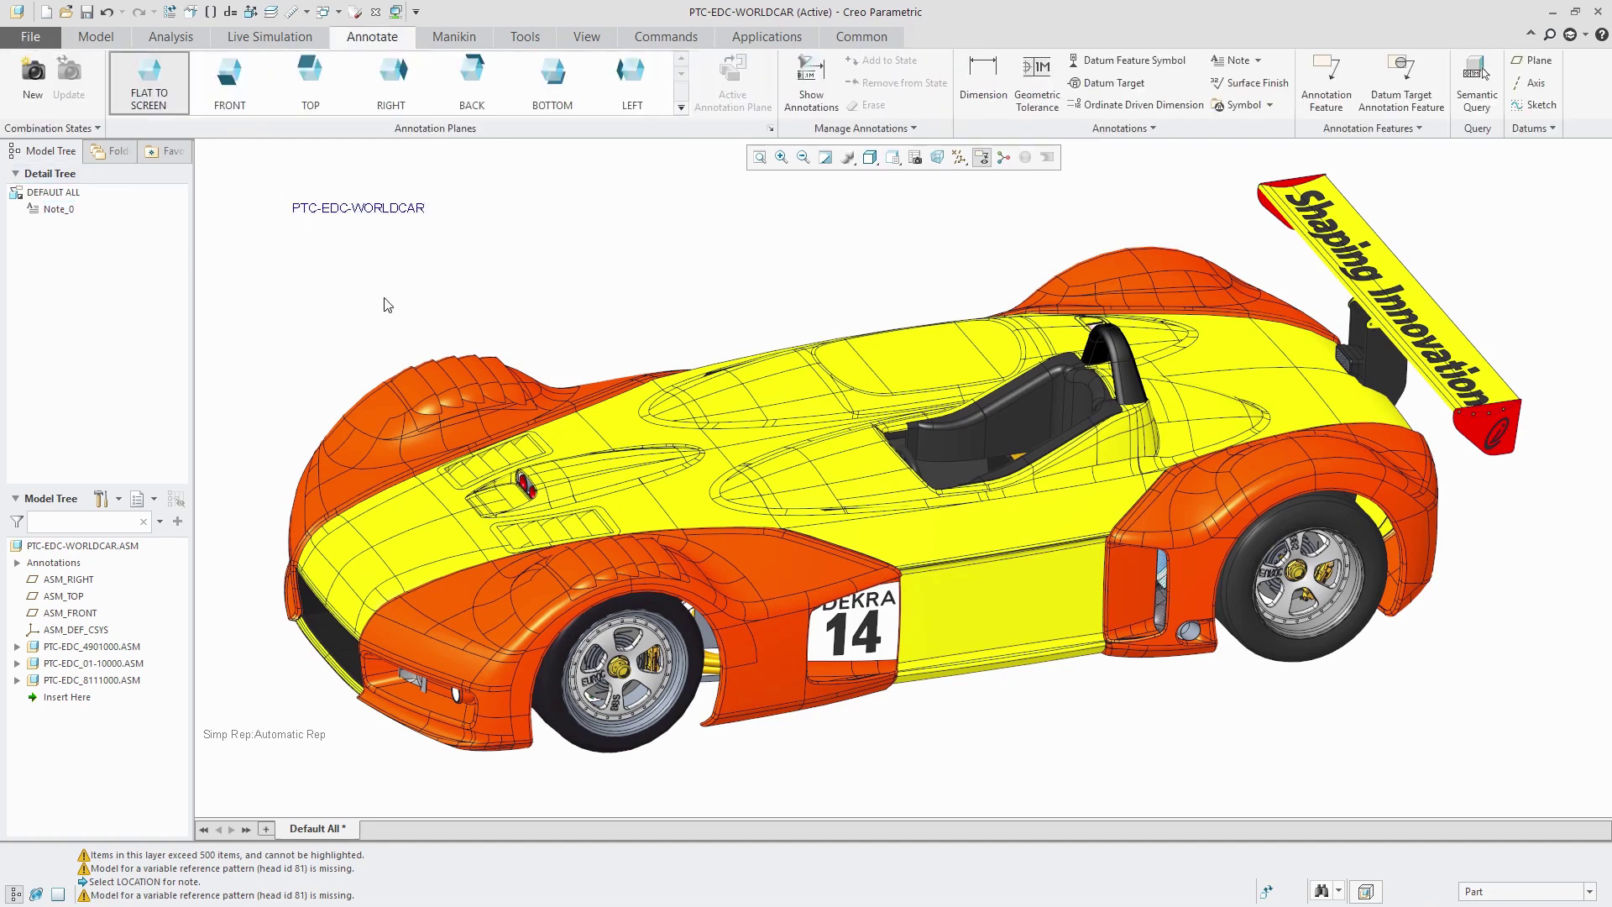